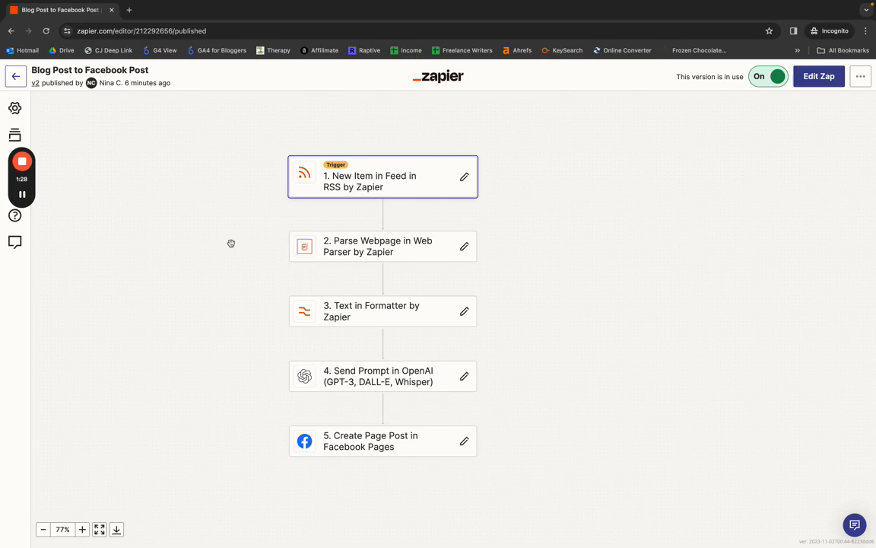
- Open the Blog Post to Facebook Post Zap for editing and show the RSS step's trigger settings
left_click(753, 80)
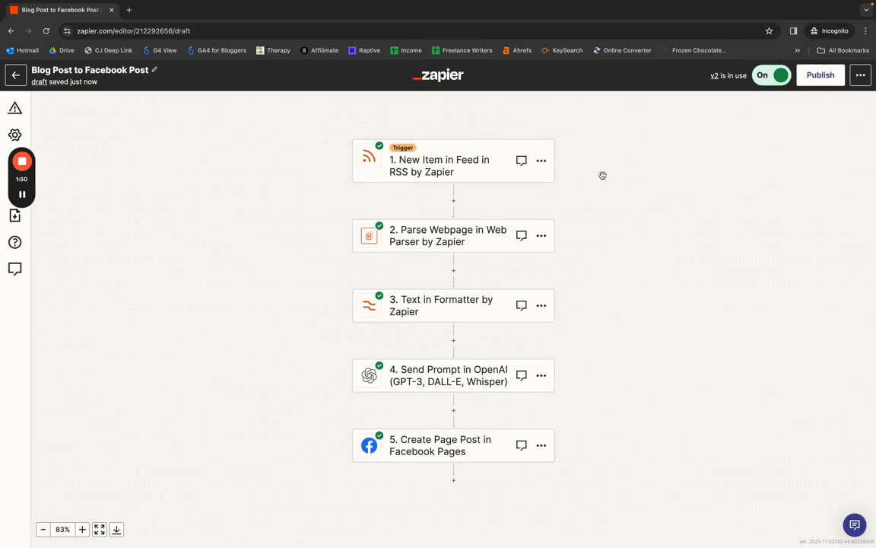
left_click(466, 172)
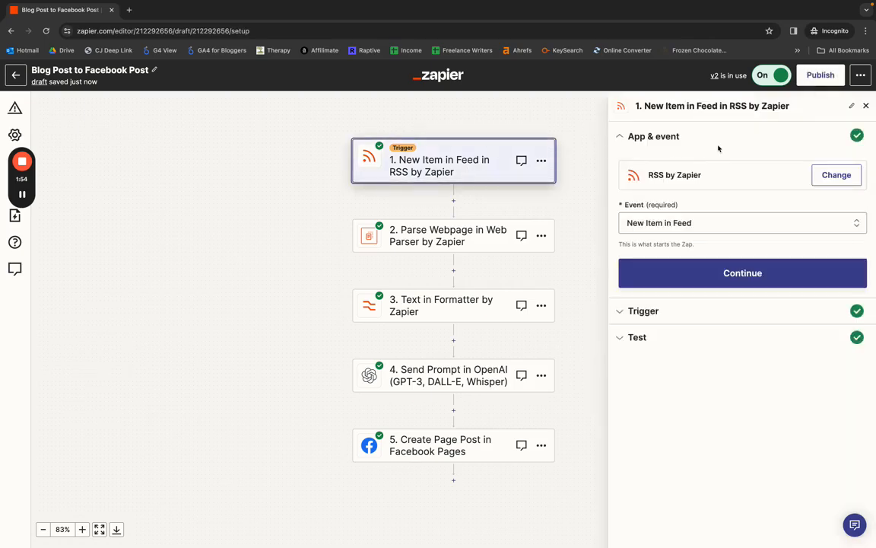
left_click(678, 314)
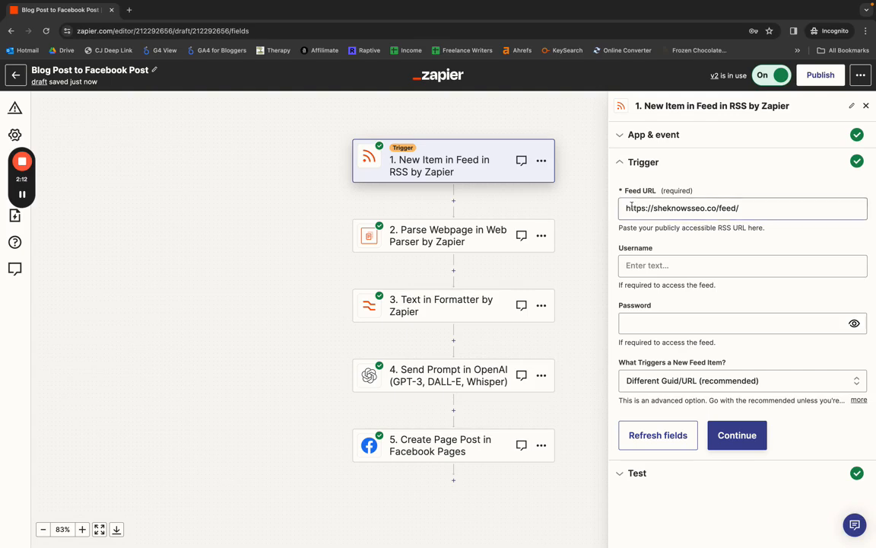
triple_click(761, 208)
left_click(727, 208)
left_click_drag(718, 208, 755, 208)
left_click(765, 209)
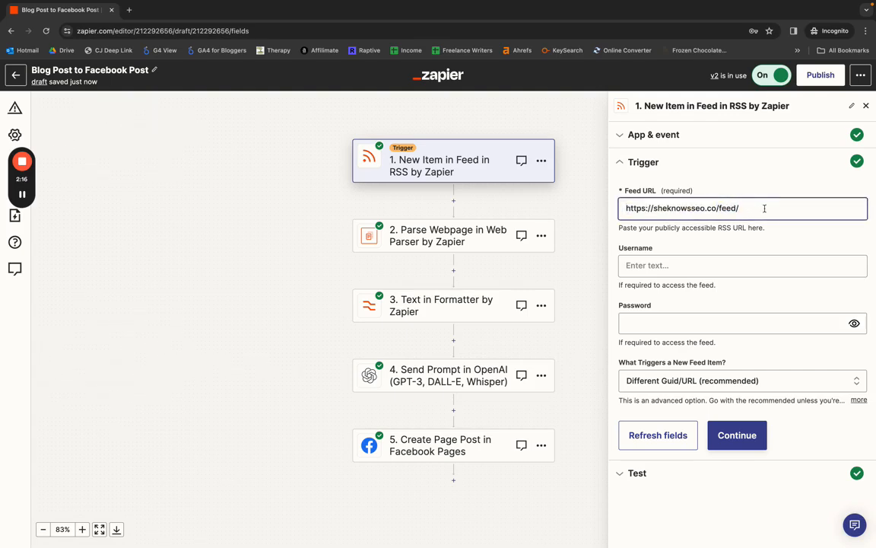
left_click_drag(764, 207, 610, 203)
key("ctrl+c")
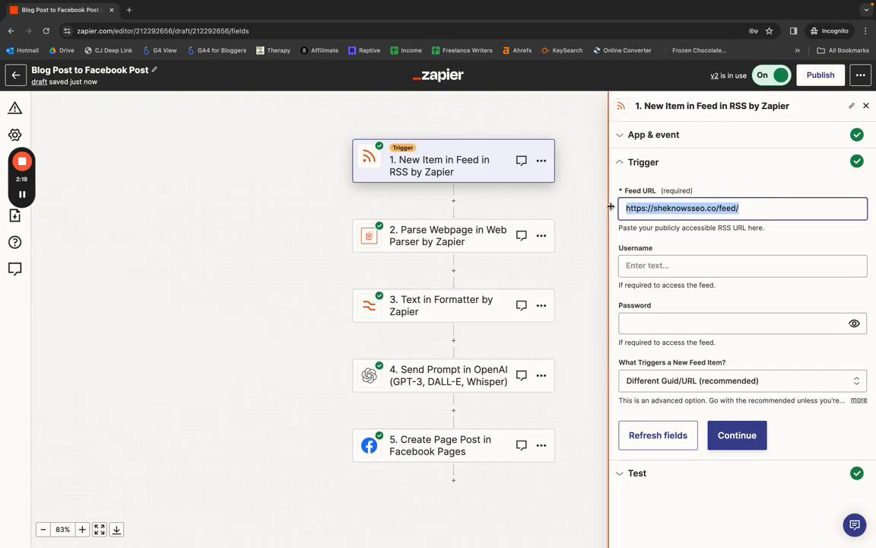
left_click(130, 10)
key("ctrl+v")
key("Return")
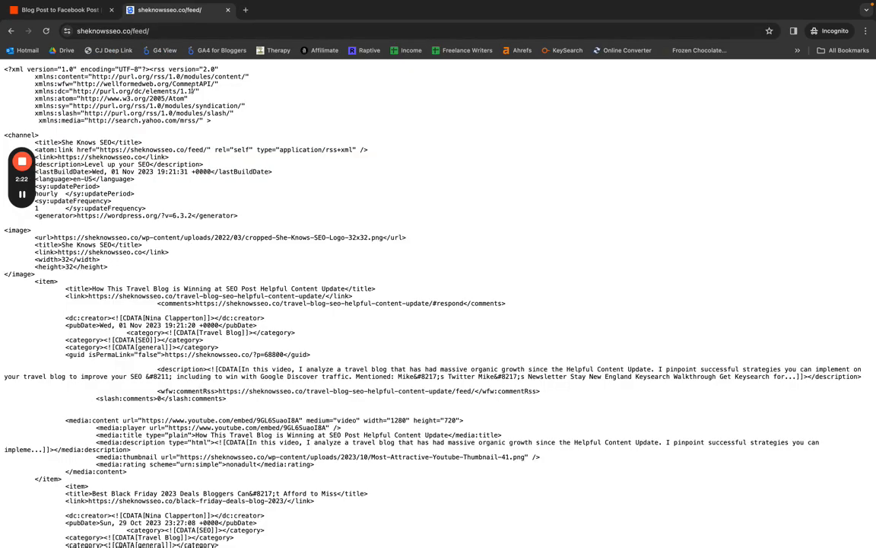
- Look through the blog's RSS feed source and return to the Zap editor
scroll(245, 101, "down", 3)
scroll(245, 101, "down", 3)
scroll(245, 102, "up", 5)
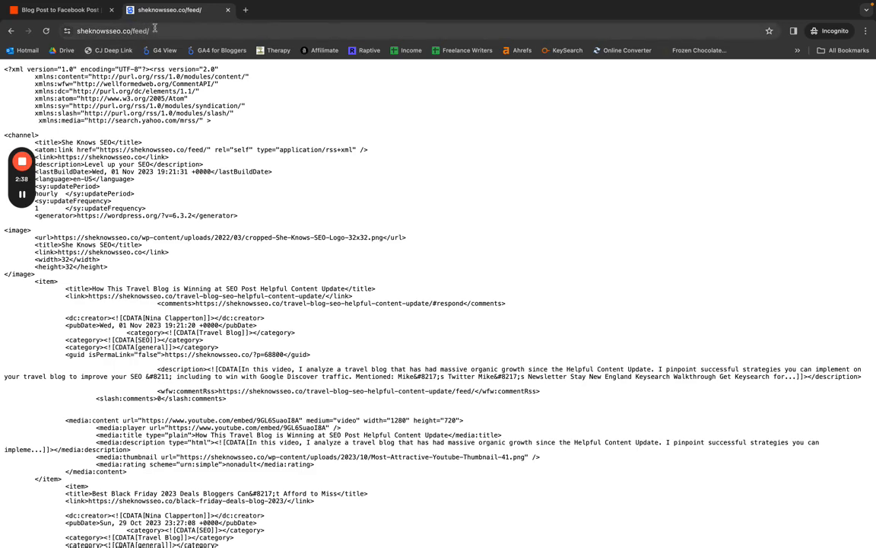
left_click_drag(154, 28, 135, 29)
left_click(85, 14)
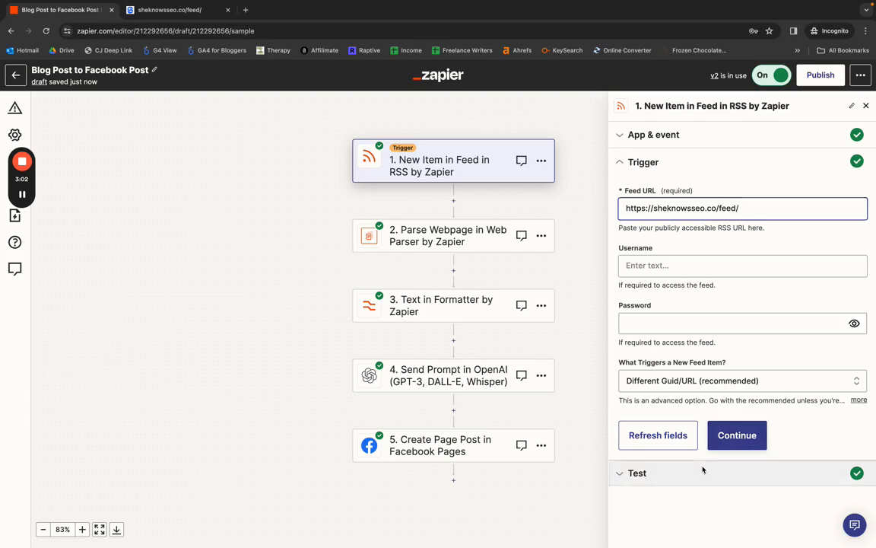
- Review the title of sample record C in the RSS trigger's test and continue with that record
left_click(702, 469)
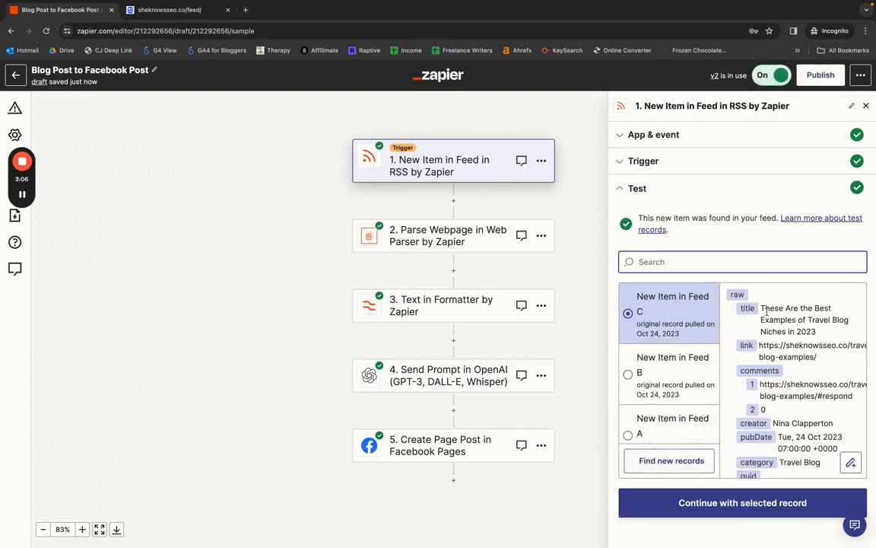
left_click_drag(761, 308, 834, 328)
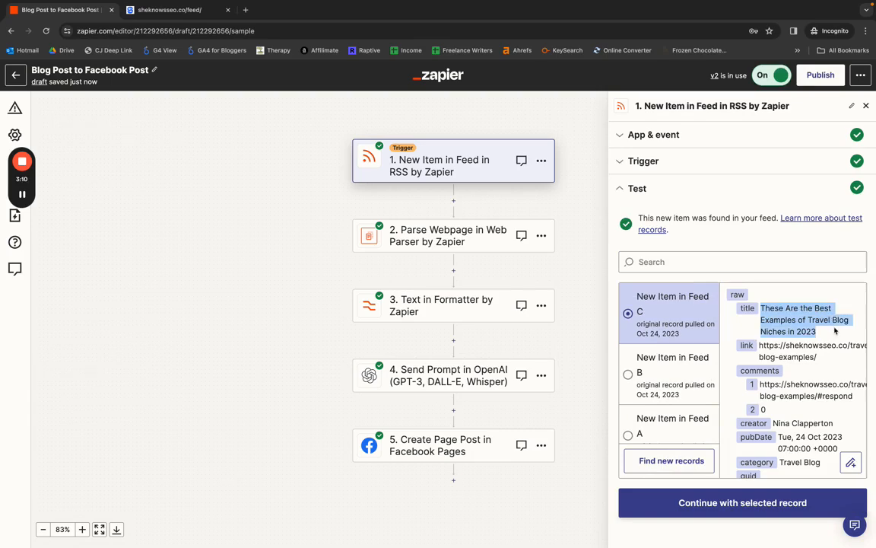
scroll(803, 338, "down", 10)
scroll(803, 337, "up", 10)
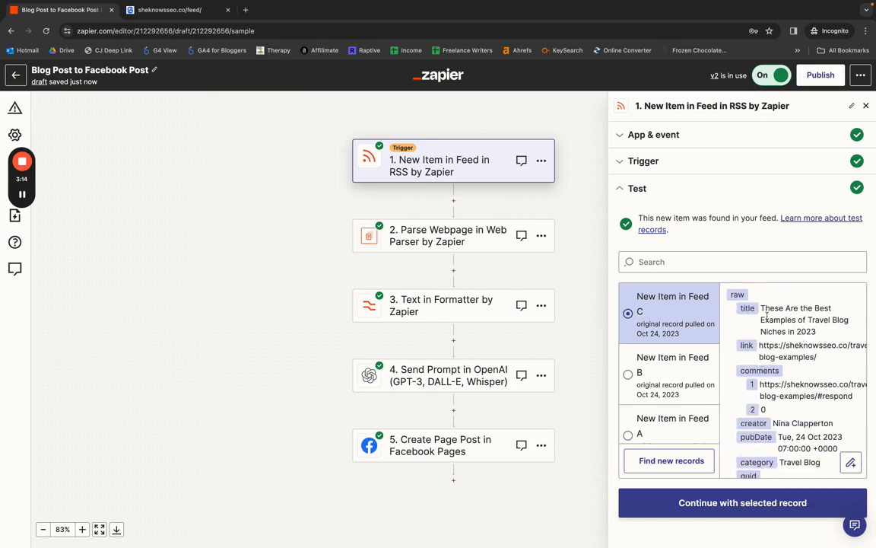
left_click_drag(760, 308, 832, 335)
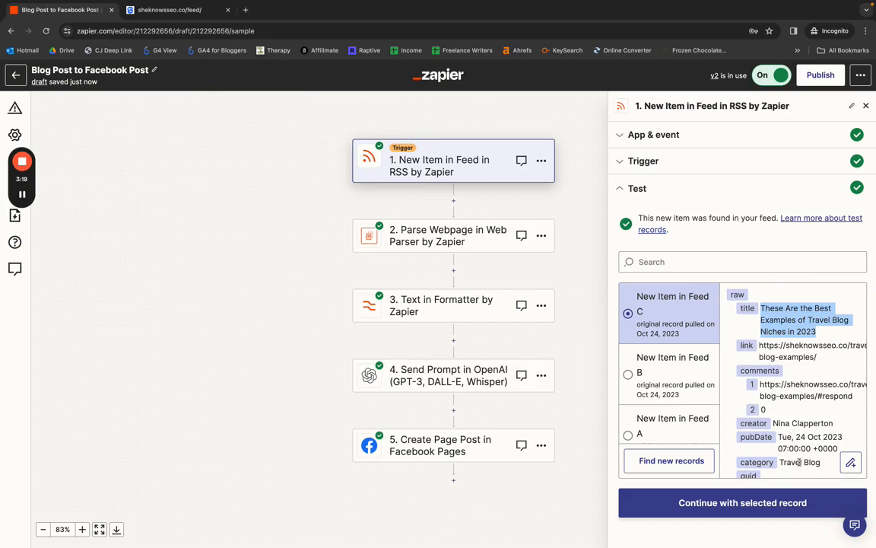
left_click(757, 502)
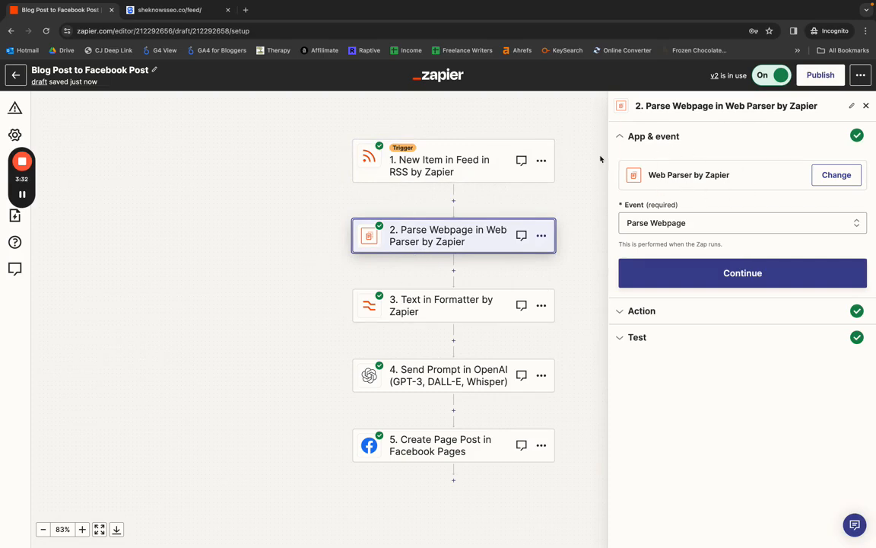
- Check the event choices of the Parse Webpage step and open its action settings
left_click(701, 224)
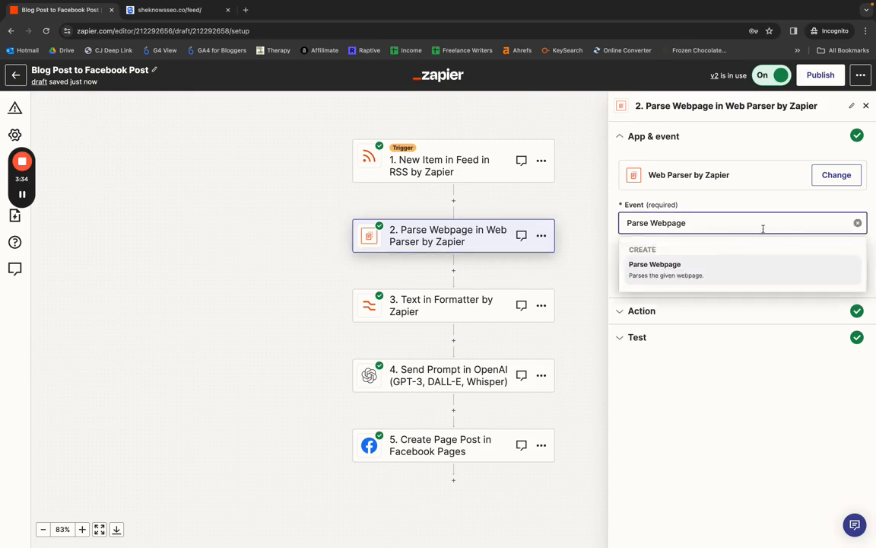
left_click(711, 210)
left_click(711, 213)
left_click(681, 397)
left_click(656, 311)
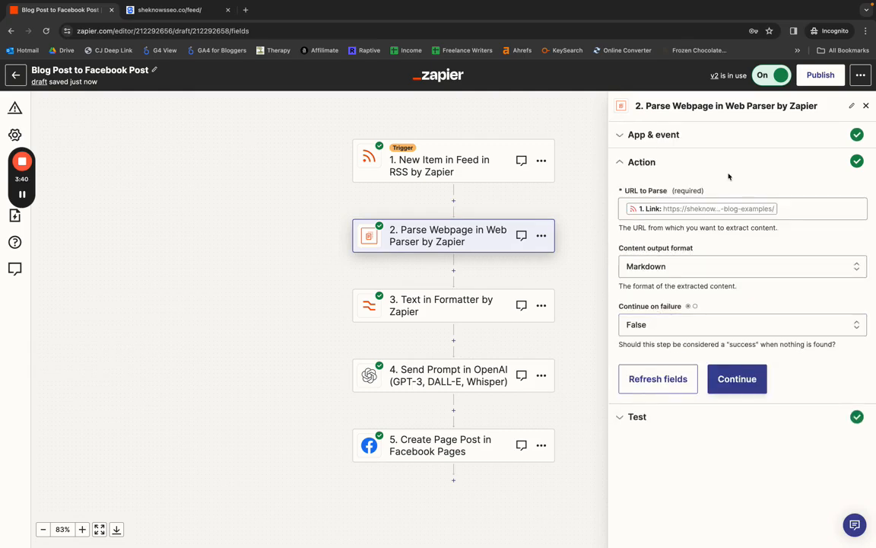
- Keep the feed item's Link as the URL to Parse and Markdown as the content output format, and continue to the test
left_click(803, 209)
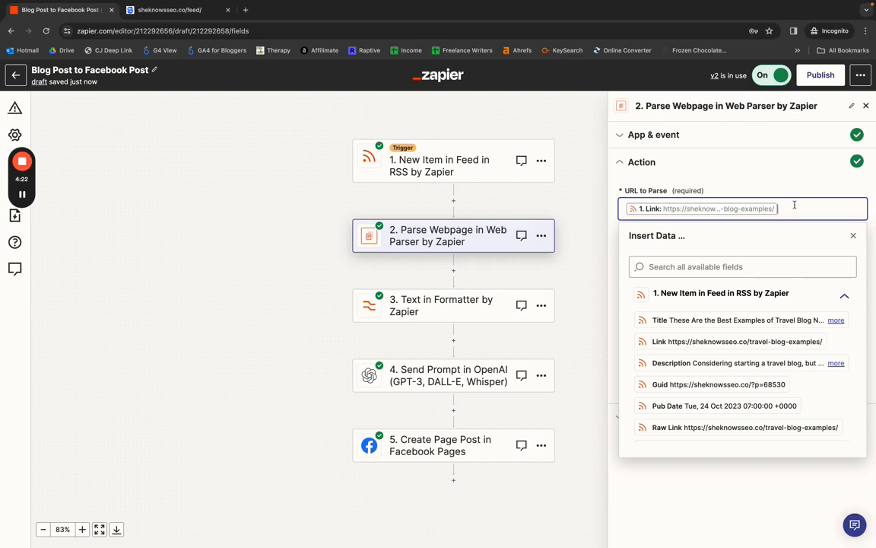
left_click(795, 175)
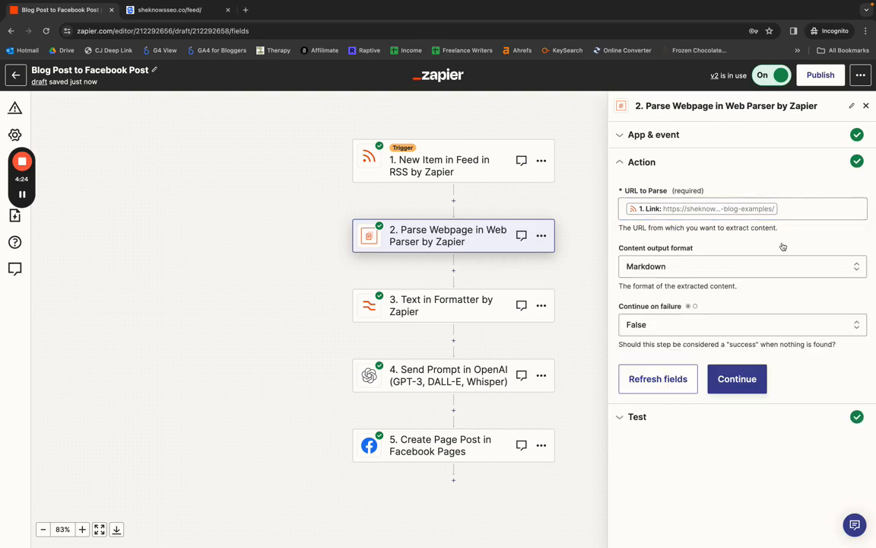
left_click(725, 262)
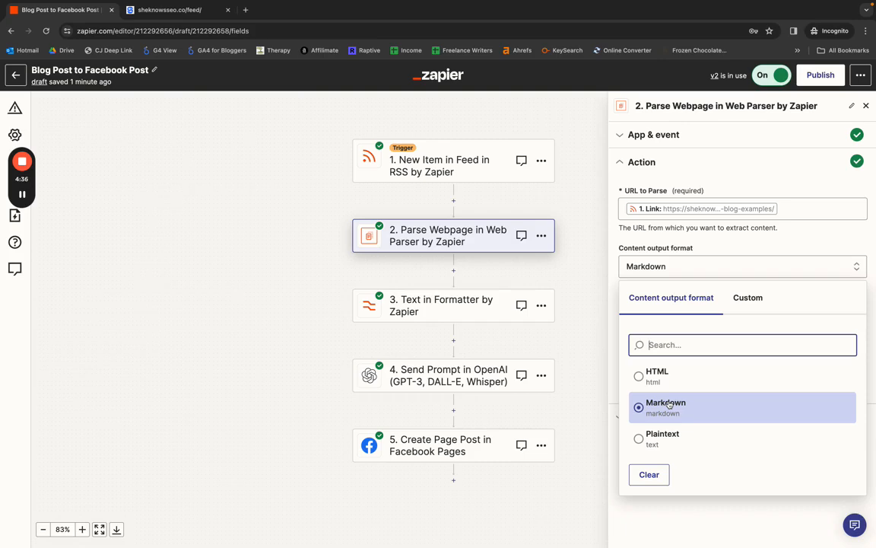
left_click(732, 243)
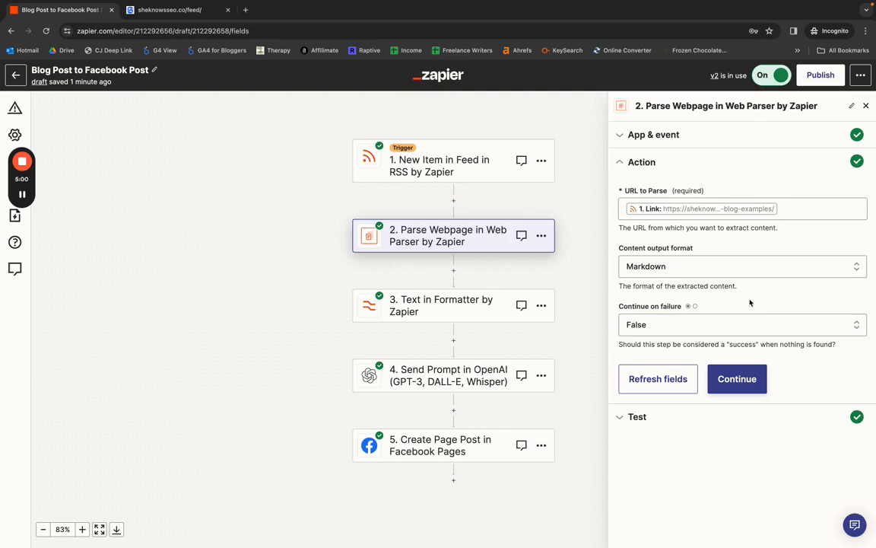
left_click(737, 378)
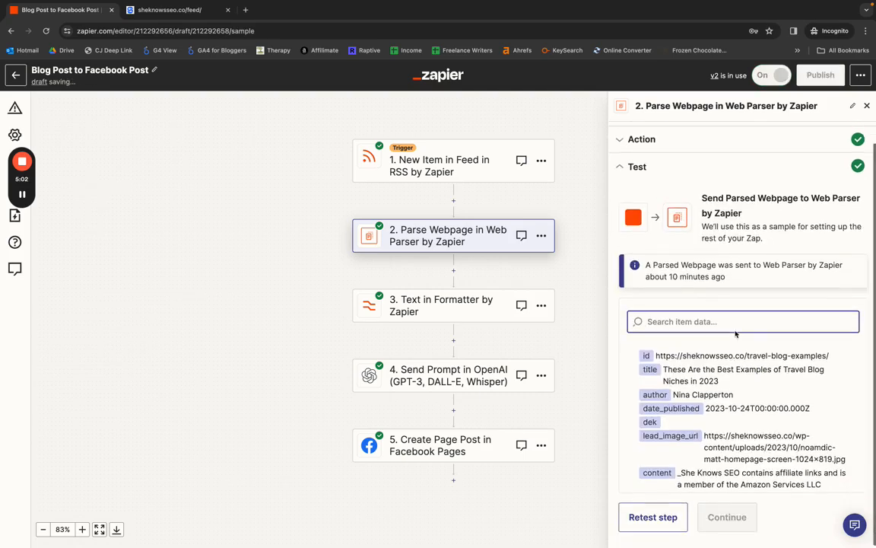
- Examine the blog post content in the Web Parser test data and continue to the Formatter step
scroll(734, 350, "down", 10)
scroll(733, 361, "down", 15)
scroll(736, 364, "down", 10)
mouse_move(677, 349)
left_mouse_down()
mouse_move(686, 347)
mouse_move(678, 349)
left_mouse_up()
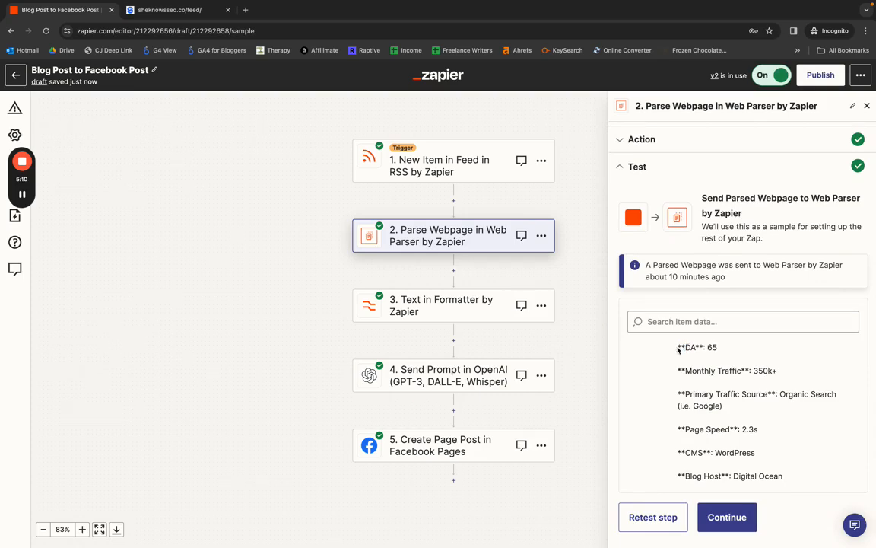
scroll(683, 347, "down", 10)
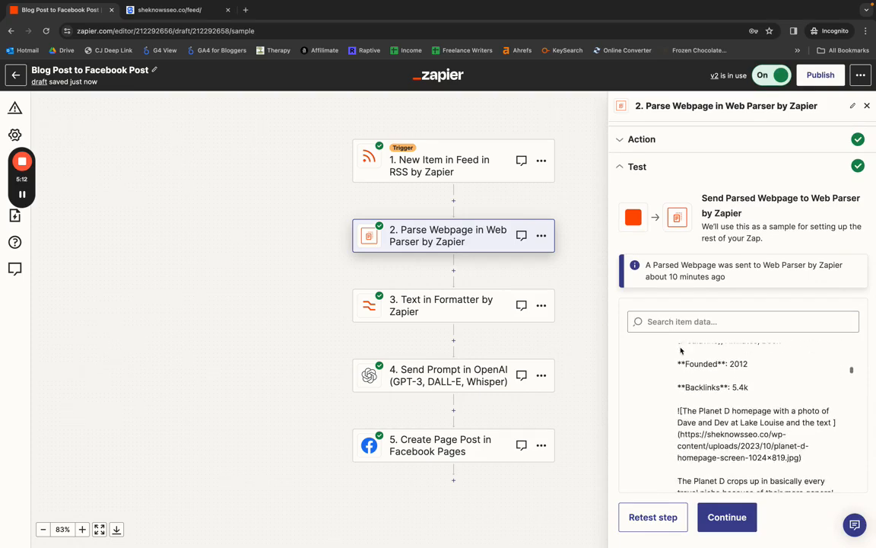
scroll(681, 349, "down", 5)
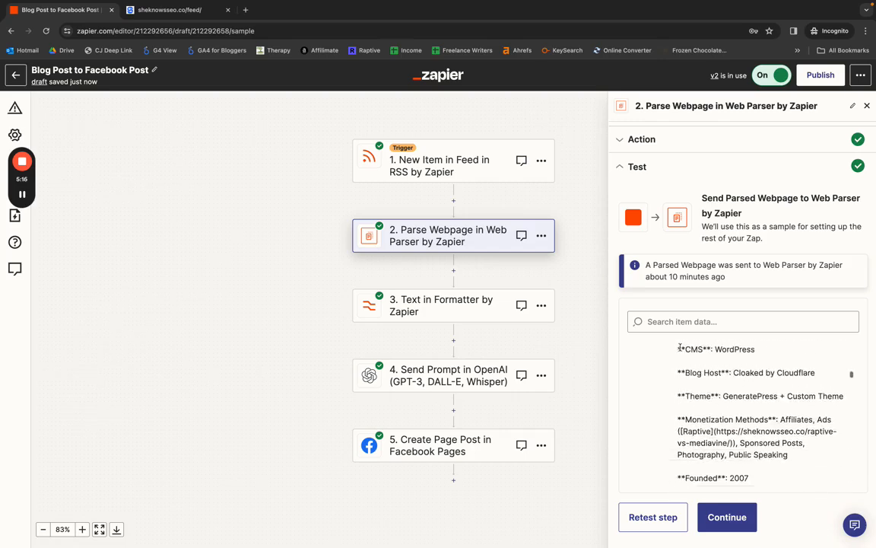
scroll(680, 346, "down", 5)
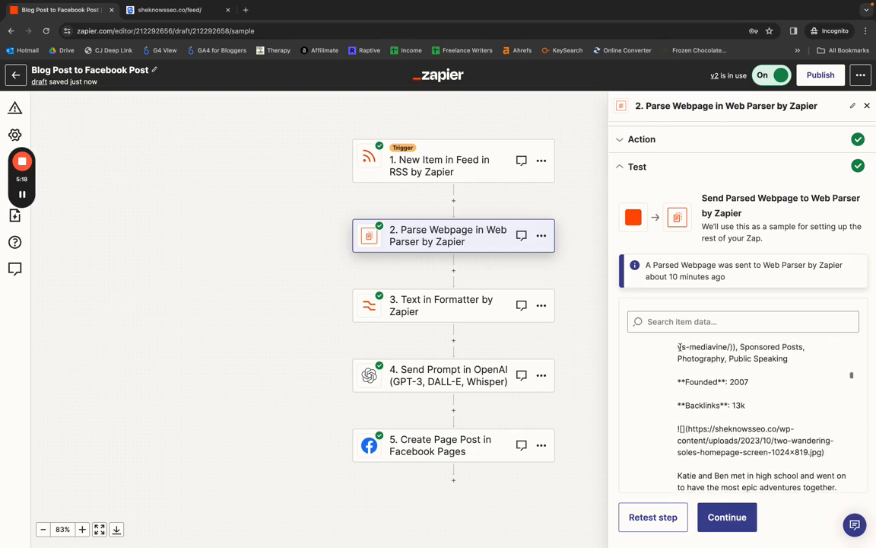
left_click_drag(679, 354, 759, 366)
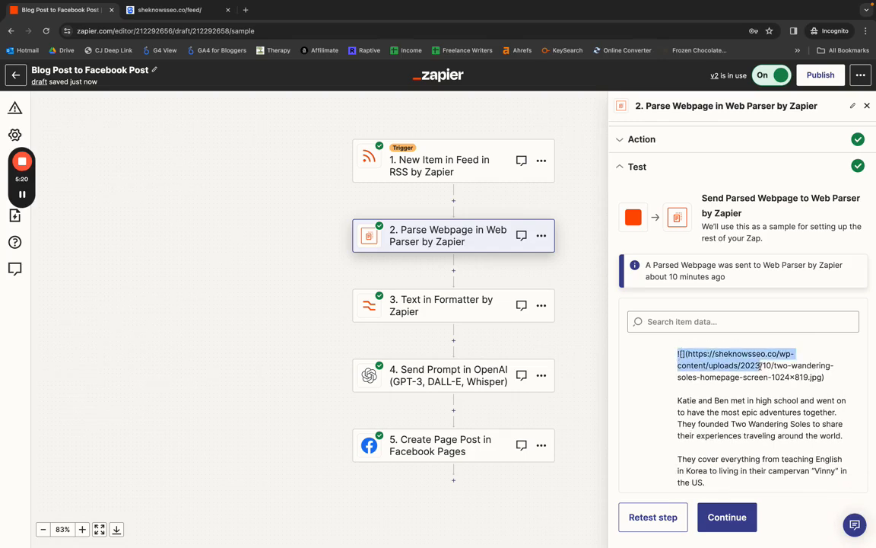
scroll(732, 388, "up", 5)
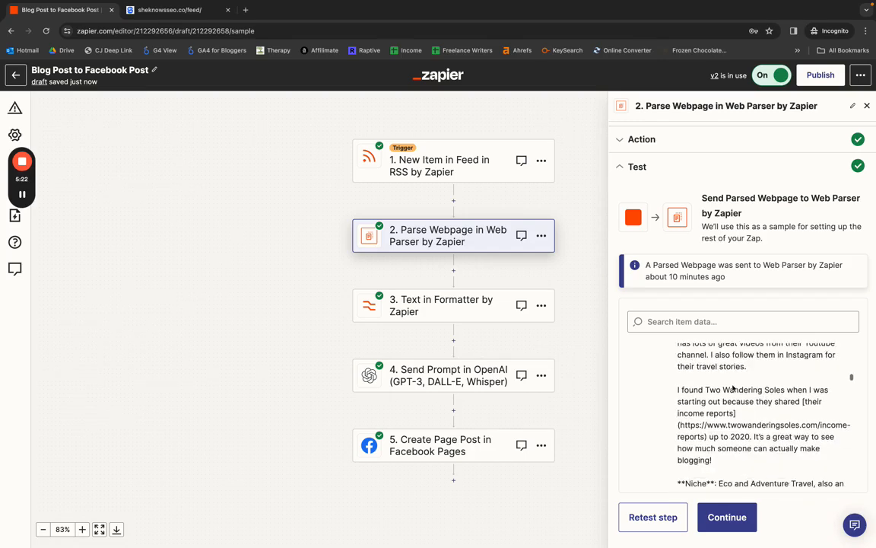
scroll(734, 411, "down", 10)
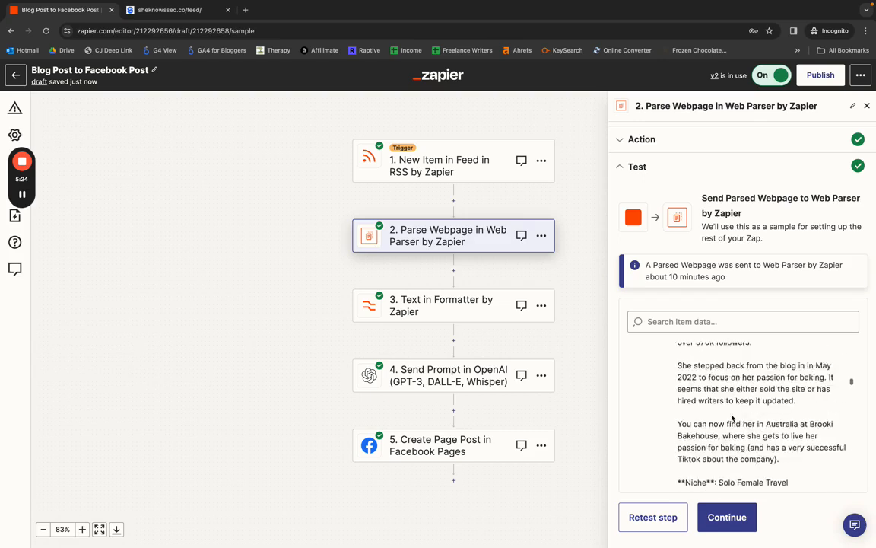
left_click(730, 518)
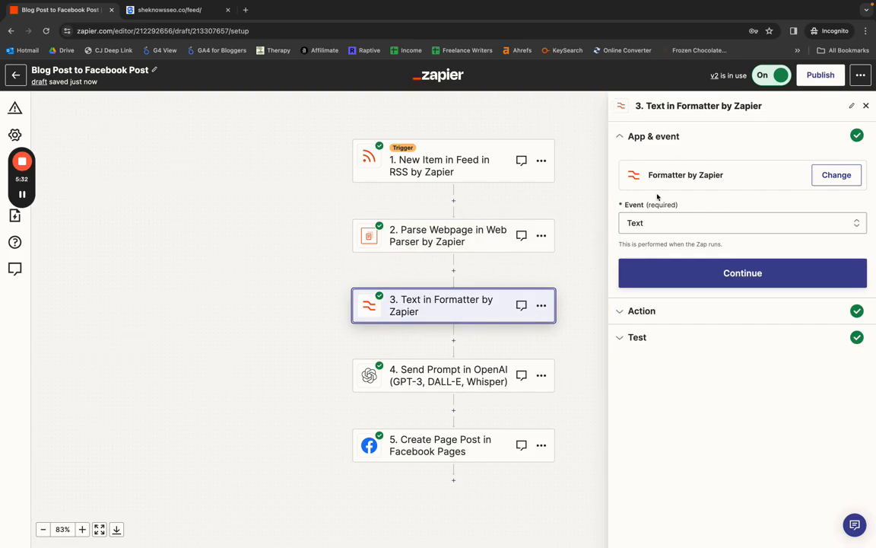
- Choose Text as the Formatter step's event and open its action settings
left_click(657, 222)
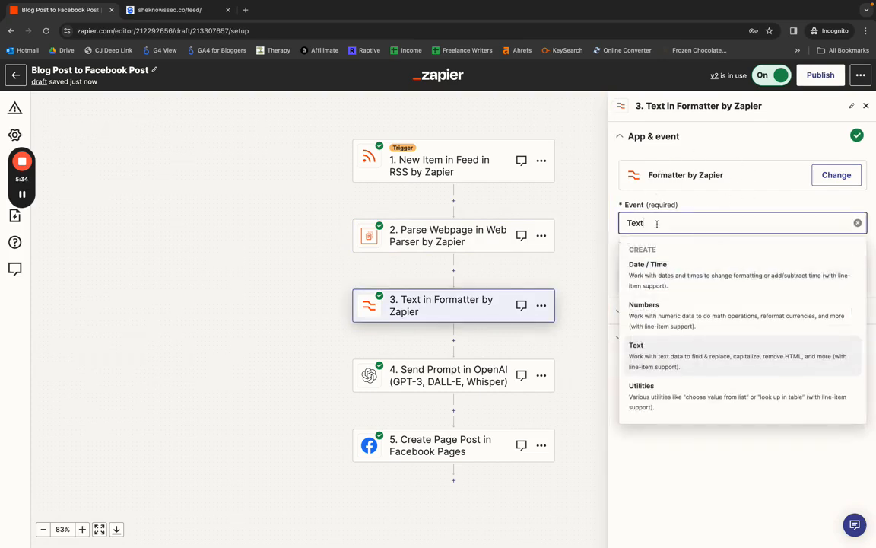
left_click(639, 352)
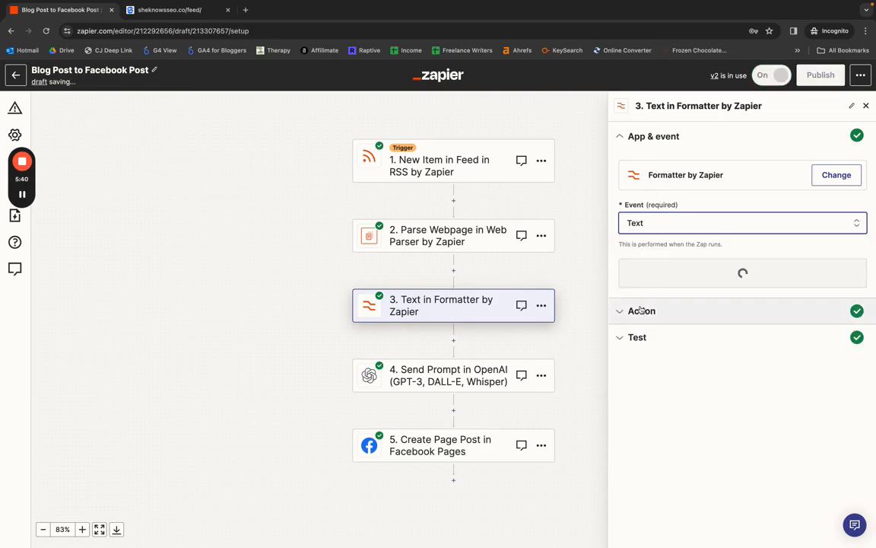
left_click(641, 311)
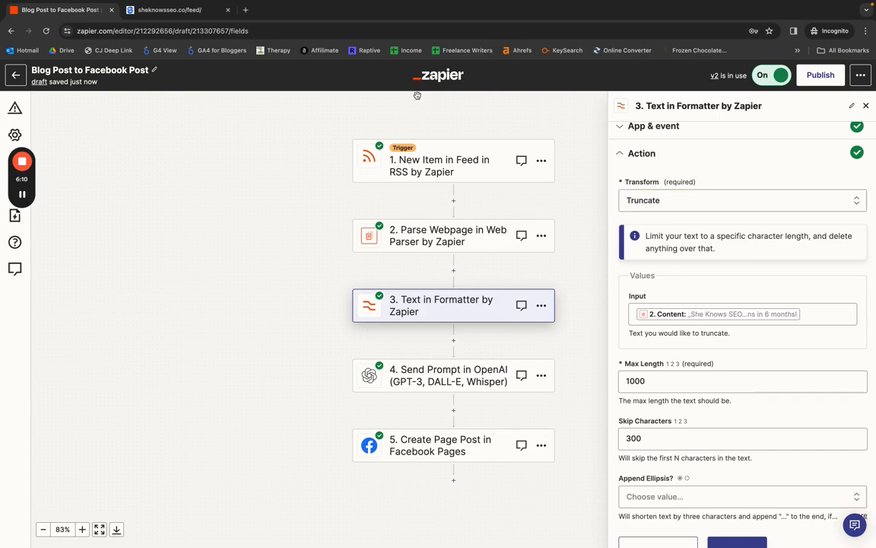
- Reopen the Parse Webpage step's test data and highlight the affiliate disclosure at the start of the content
left_click(472, 240)
left_click(681, 350)
scroll(680, 410, "down", 4)
left_click_drag(680, 375, 722, 452)
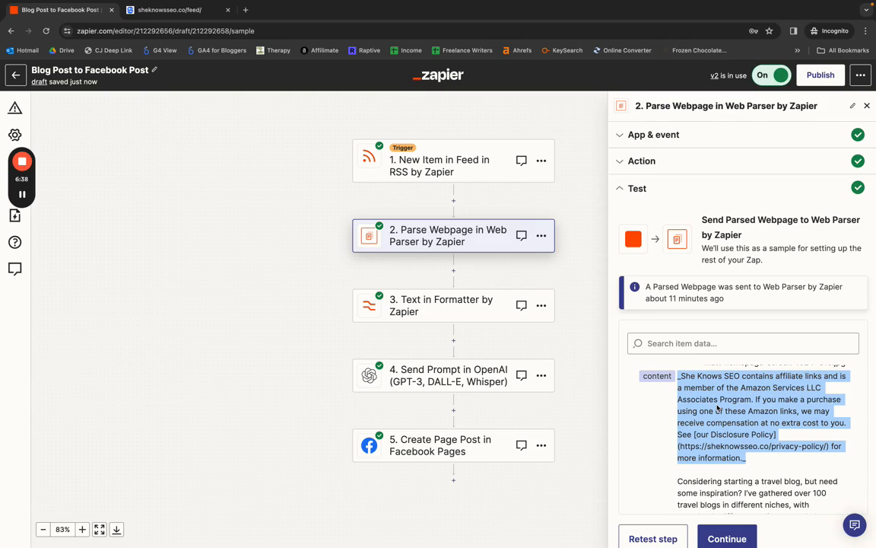
- Return to the Formatter step's action settings and review its Truncate input, maximum length and skipped characters
left_click(459, 306)
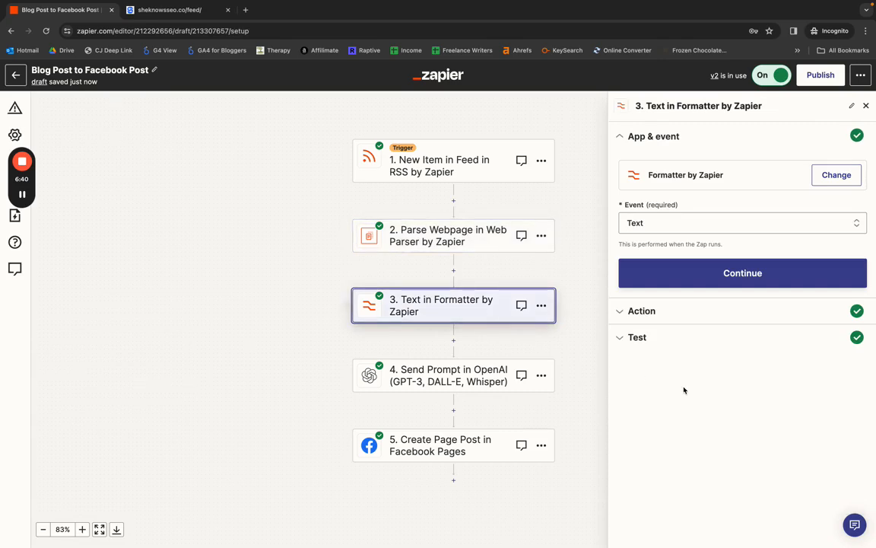
left_click(674, 318)
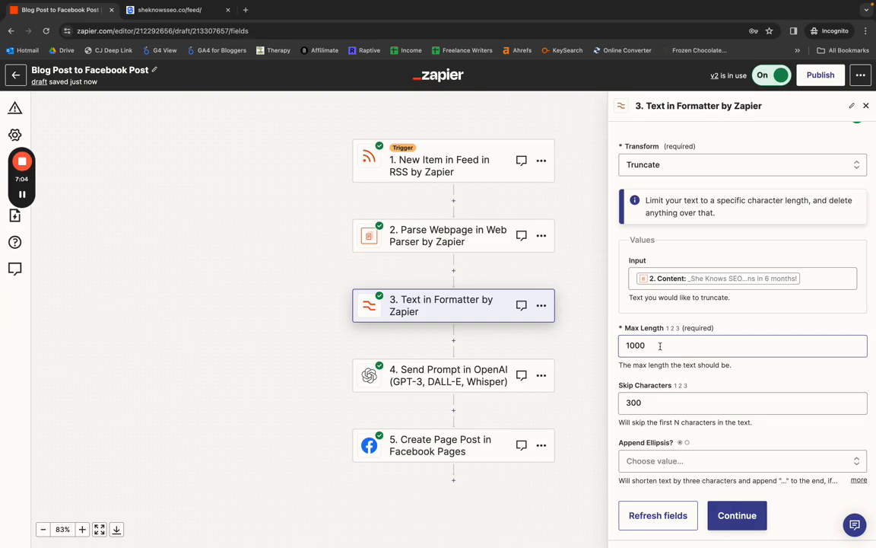
scroll(659, 345, "up", 1)
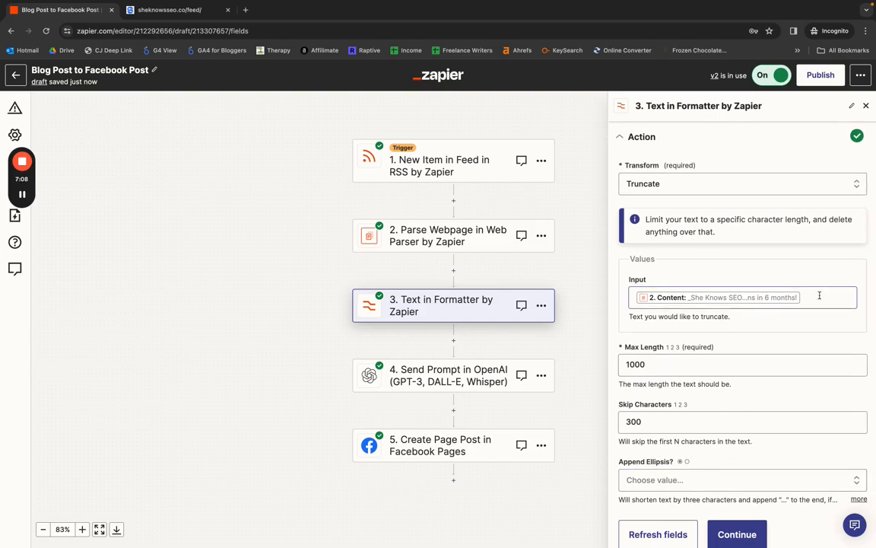
- Continue to the Formatter step's test results and examine the truncated blog post output from its opening paragraph to its end
mouse_move(747, 302)
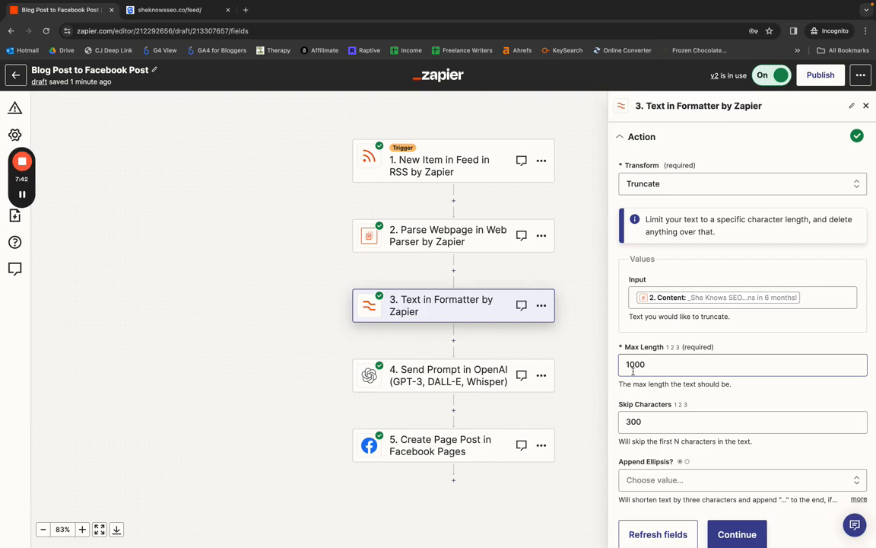
scroll(633, 371, "down", 1)
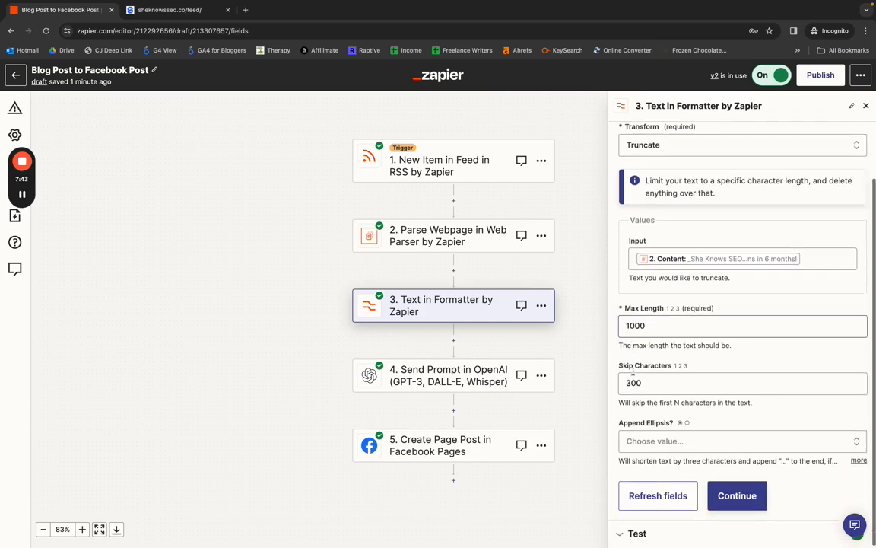
left_click(732, 494)
scroll(686, 403, "down", 8)
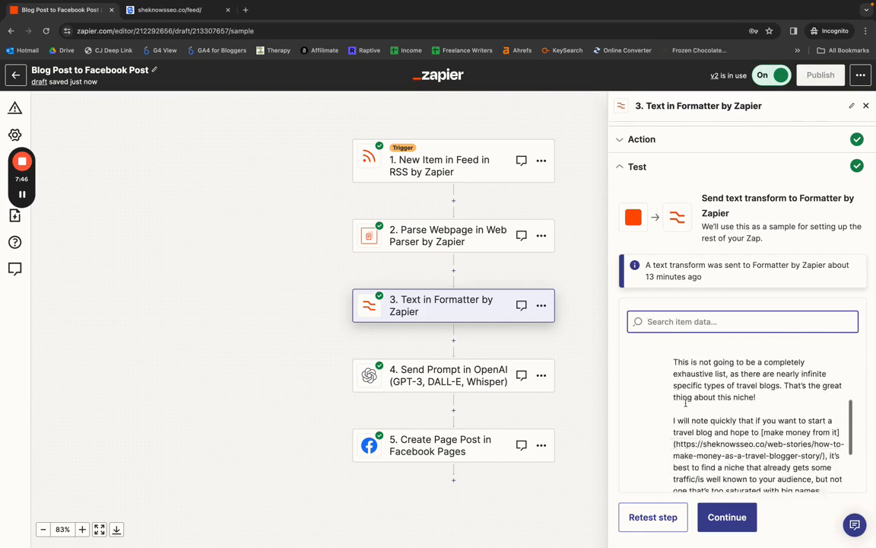
scroll(686, 406, "up", 10)
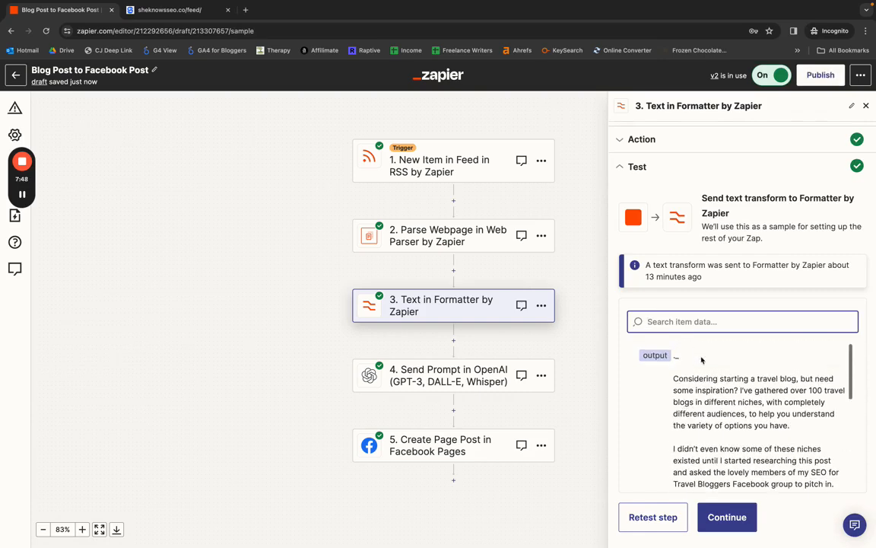
left_click_drag(673, 375, 794, 475)
left_click(800, 456)
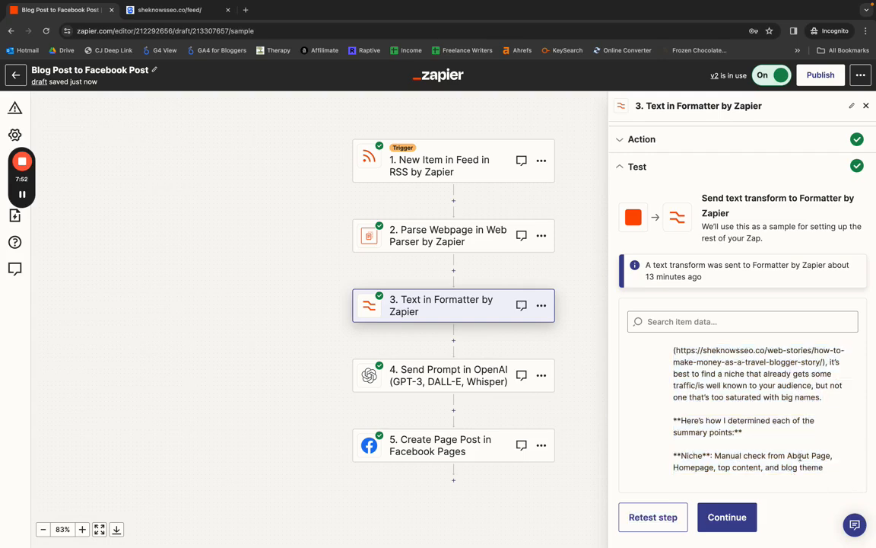
- Open the OpenAI step and review its available events and connected account, keeping Send Prompt as the event
left_click(460, 380)
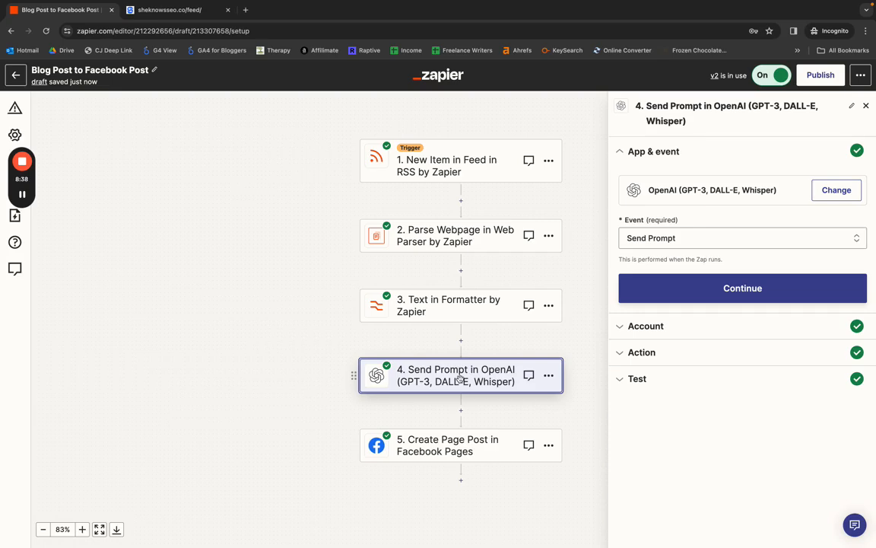
left_click(677, 239)
scroll(681, 327, "down", 5)
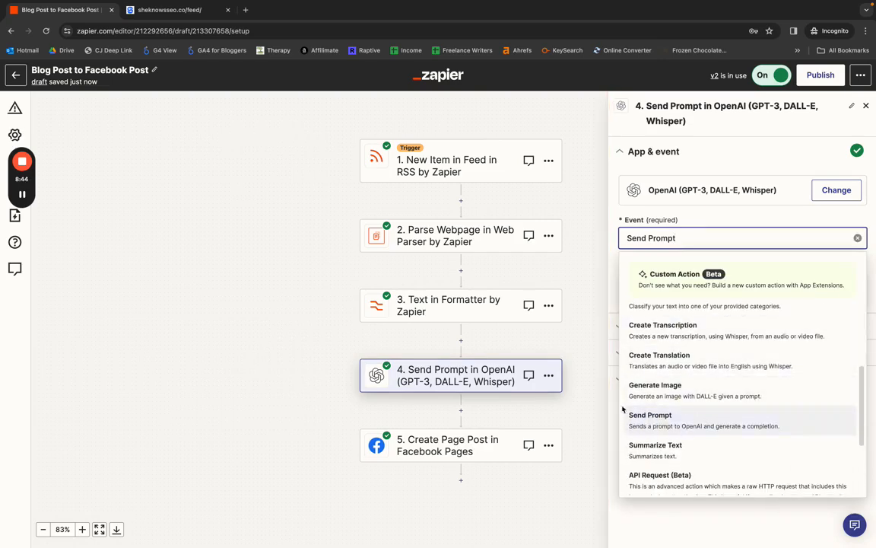
left_click(590, 376)
left_click(661, 336)
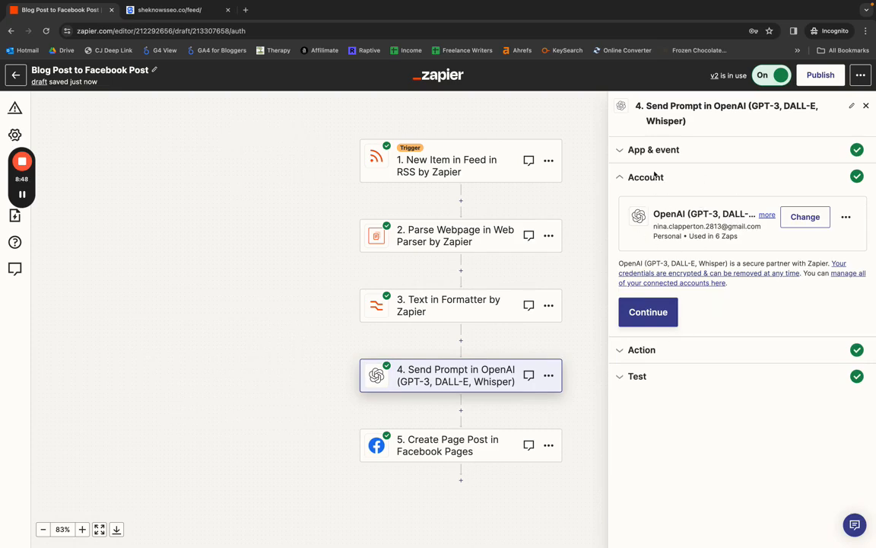
- Open the OpenAI step's action settings and examine the Model and Prompt fields, highlighting the recommended model name in the Model help text
left_click(702, 351)
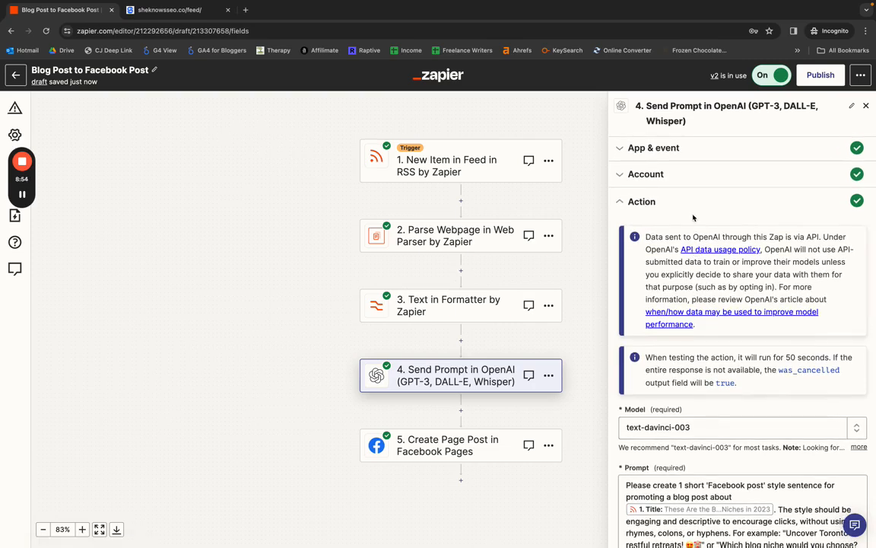
scroll(693, 217, "down", 5)
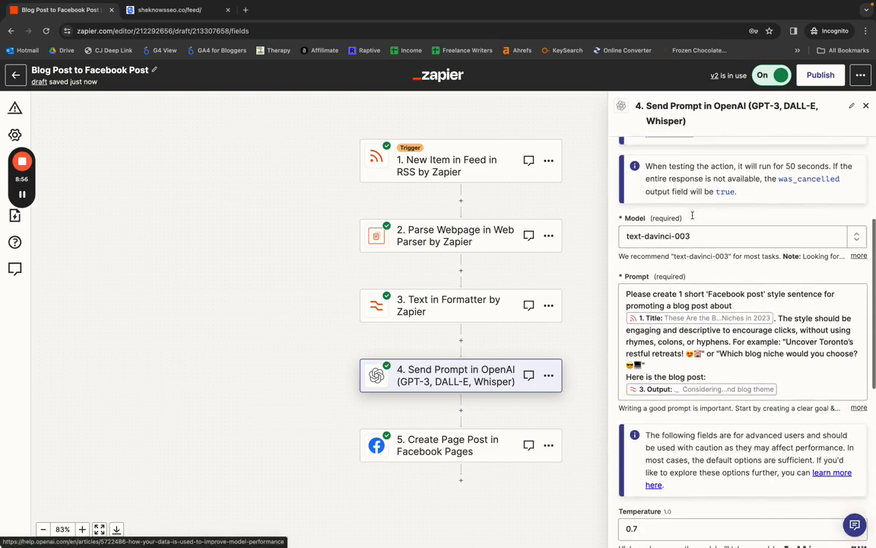
scroll(747, 180, "down", 1)
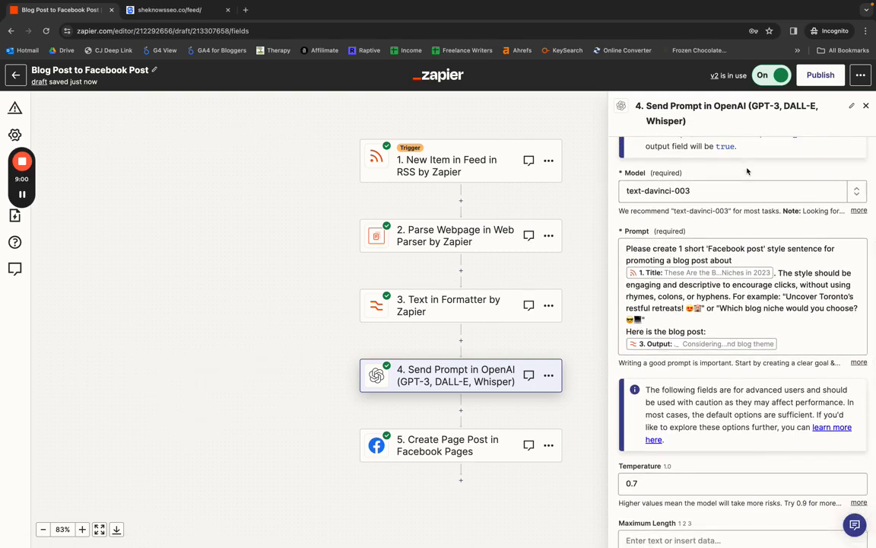
scroll(747, 172, "down", 1)
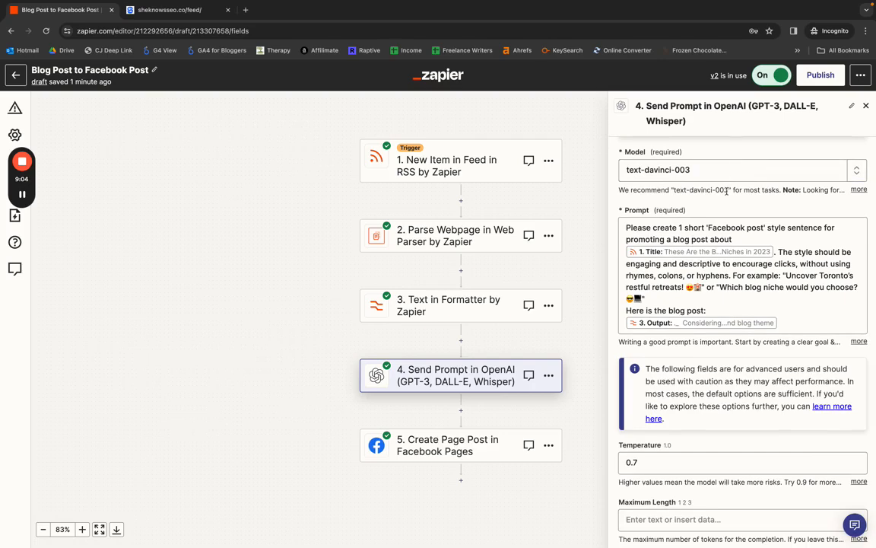
left_click_drag(674, 191, 729, 194)
- Browse the available OpenAI models for the Model field and close the list, keeping text-davinci-003
left_click(688, 171)
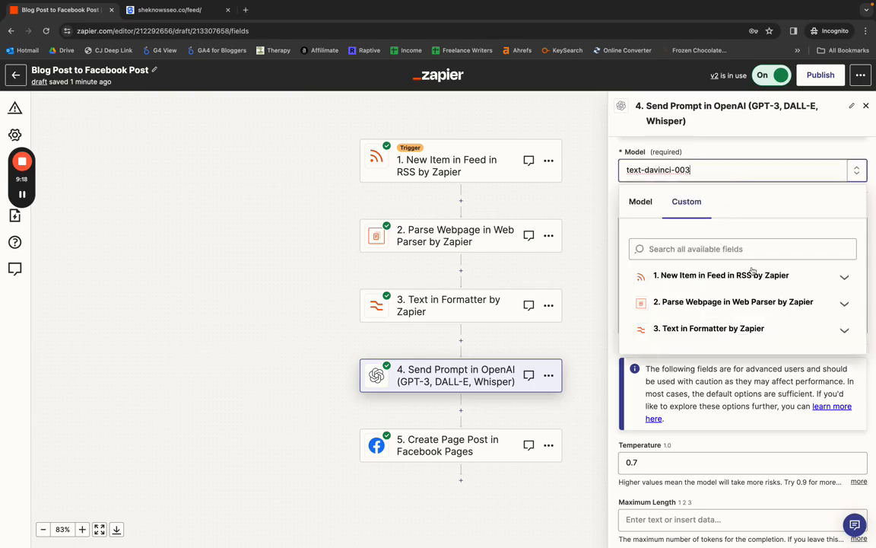
left_click(853, 171)
left_click(854, 175)
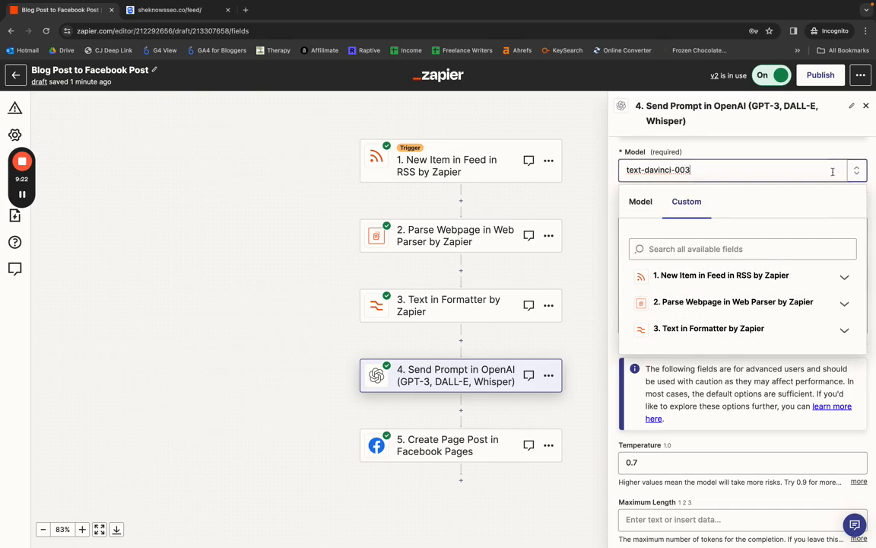
left_click(647, 202)
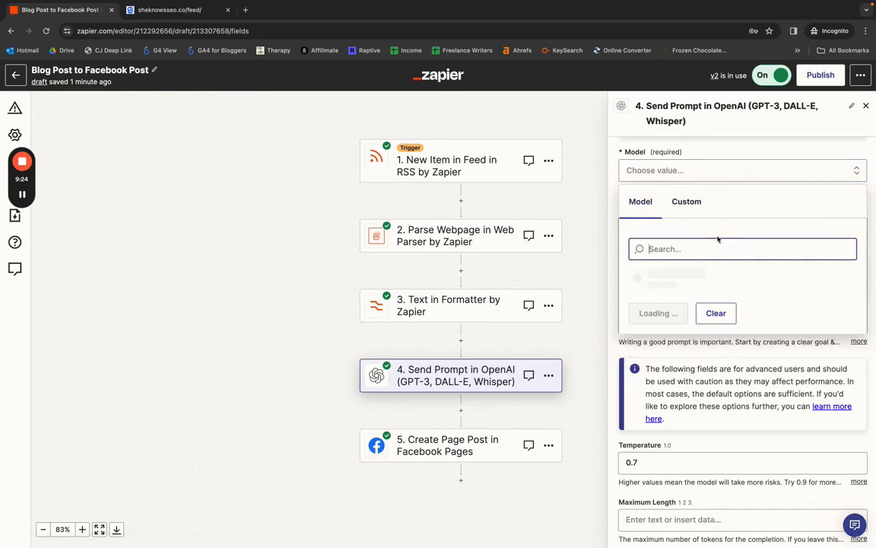
scroll(725, 306, "down", 10)
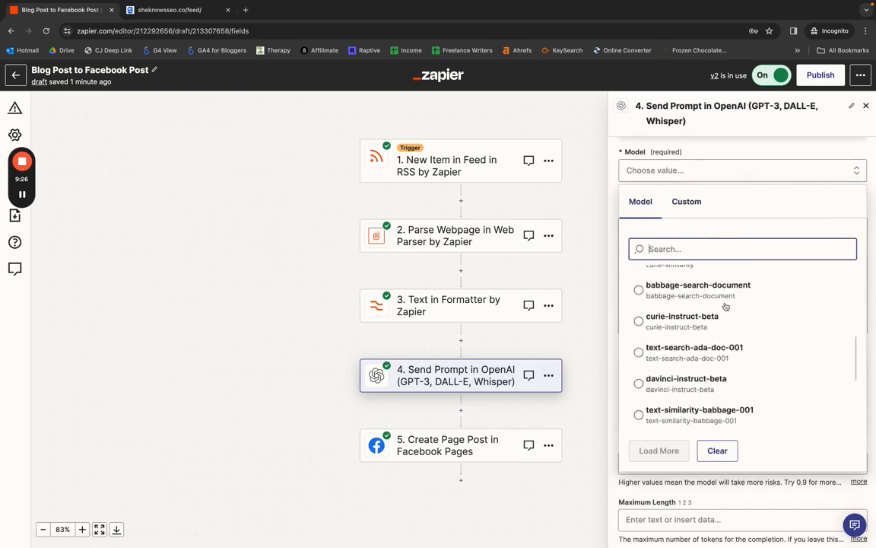
scroll(725, 306, "up", 5)
scroll(726, 305, "up", 3)
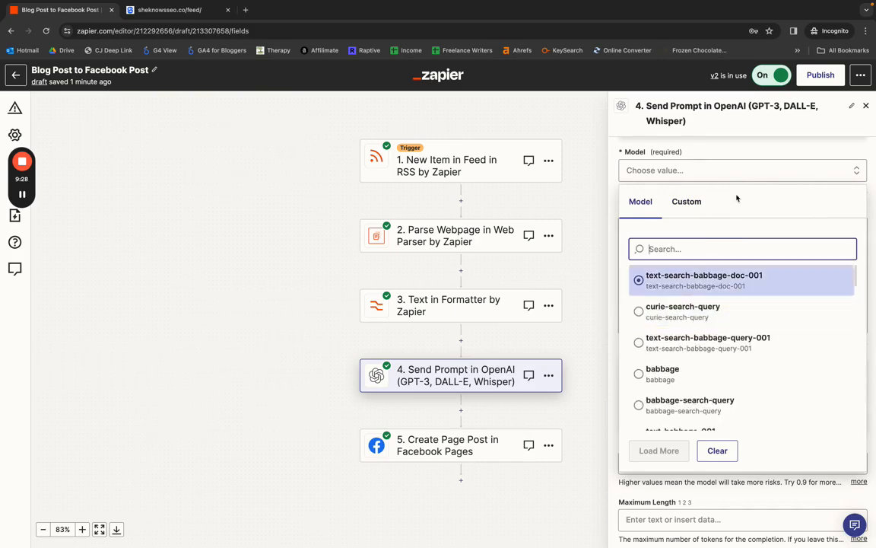
left_click(741, 144)
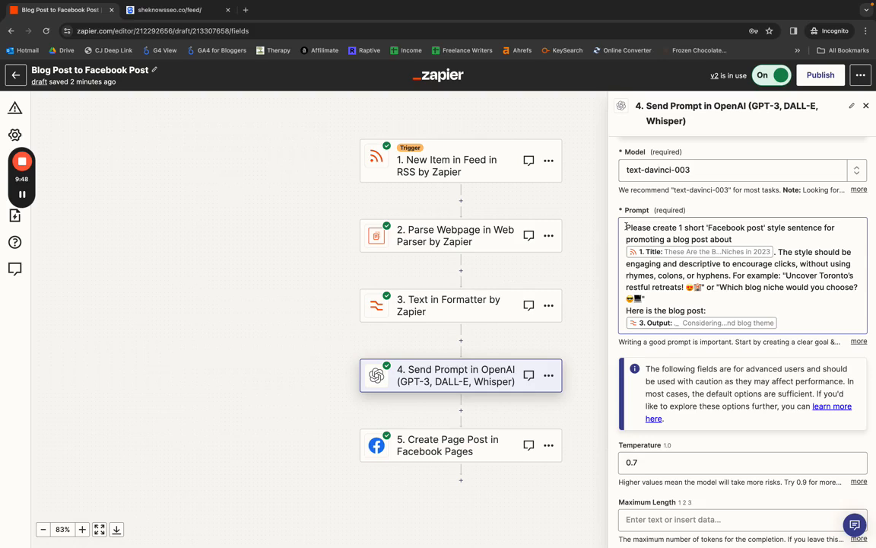
- Show the RSS feed fields that can be inserted into the Prompt, and close the data list
left_click(748, 238)
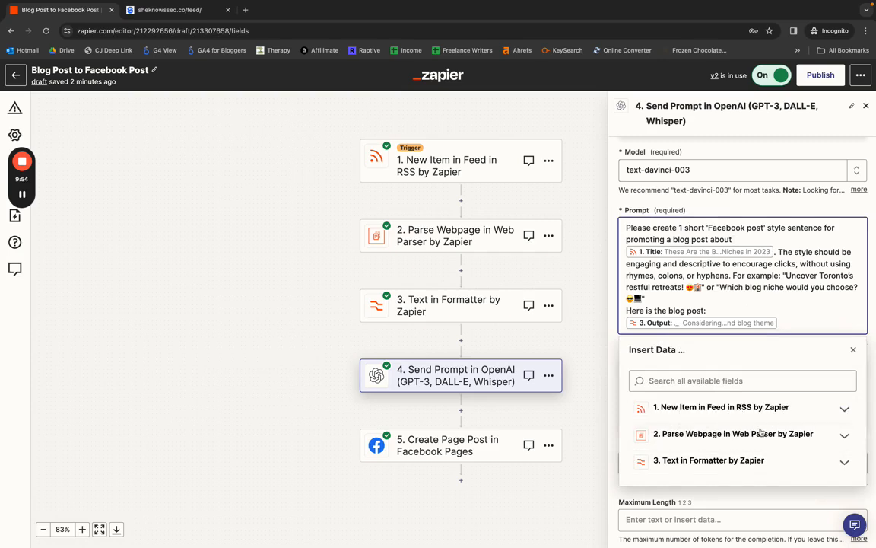
left_click(845, 410)
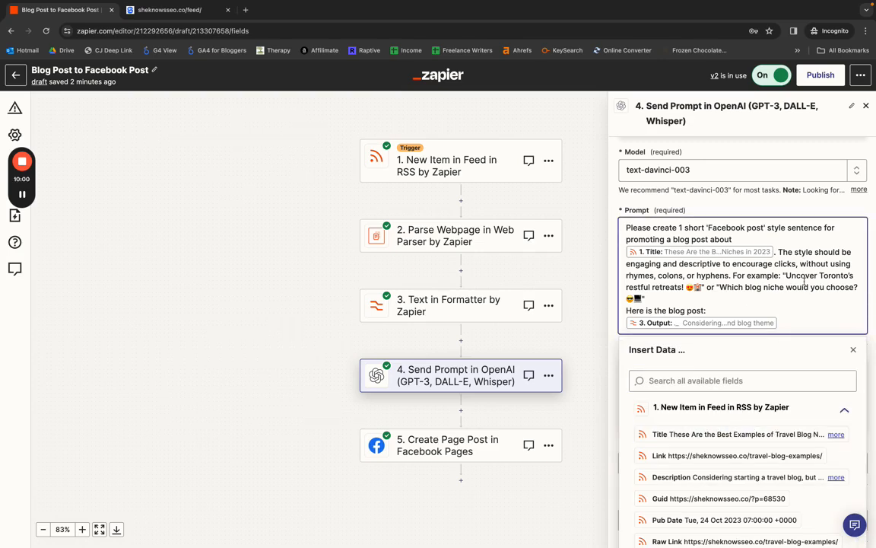
left_click(851, 350)
- Highlight the Prompt's instruction that the style should be engaging and descriptive to encourage clicks
left_click(801, 256)
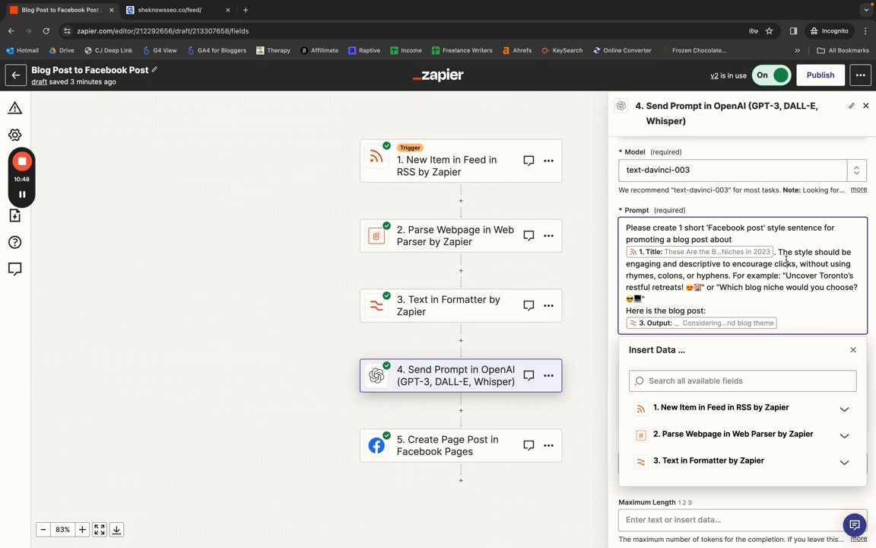
mouse_move(779, 252)
left_mouse_down()
mouse_move(829, 264)
mouse_move(776, 266)
left_mouse_up()
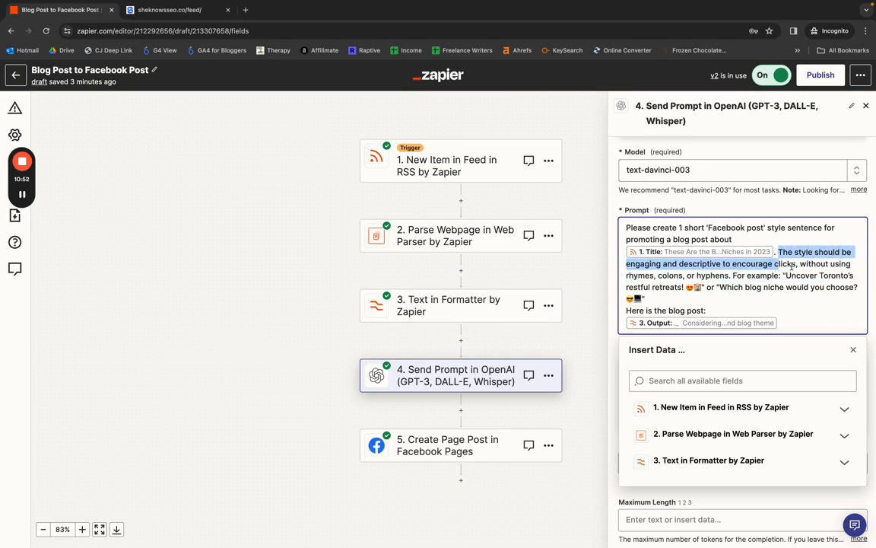
left_click(792, 264)
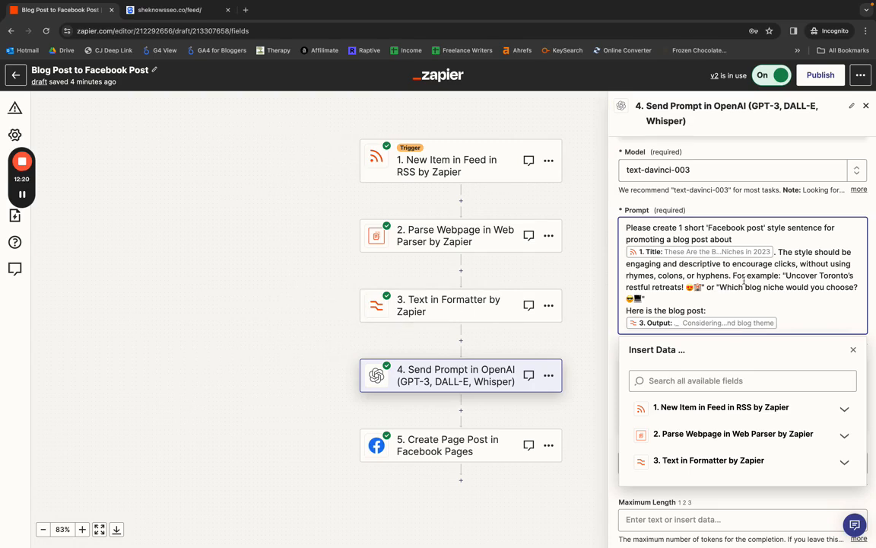
- Review the OpenAI step's advanced settings from Temperature and Maximum Length through Presence Penalty
scroll(790, 277, "down", 1)
scroll(768, 297, "down", 3)
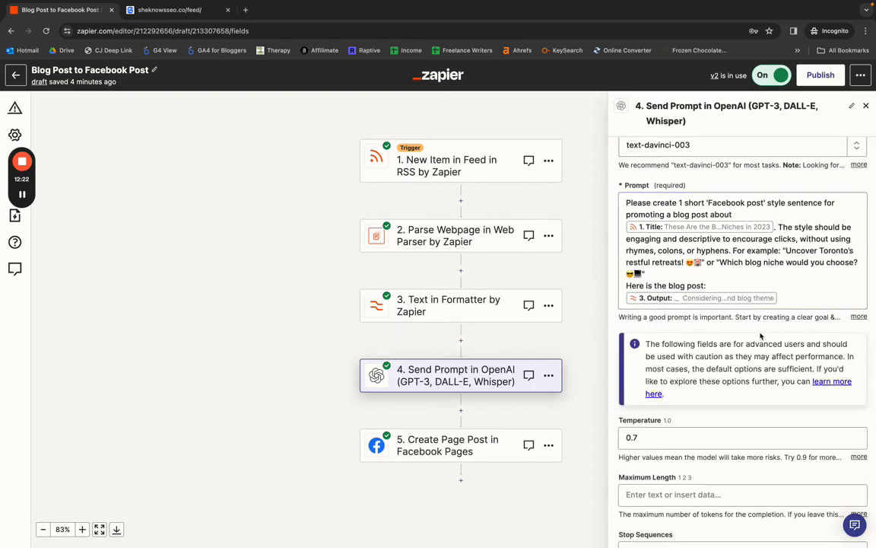
scroll(684, 284, "down", 2)
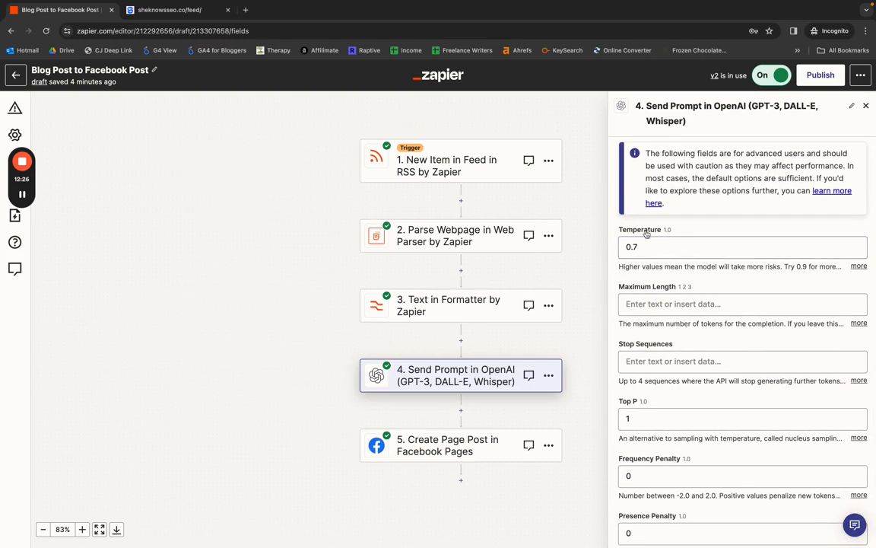
scroll(639, 363, "down", 2)
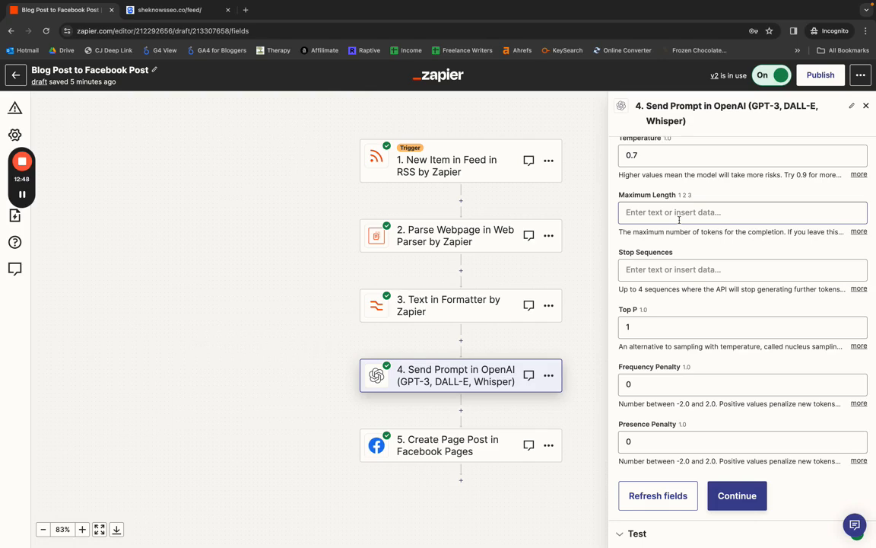
- Continue to the OpenAI step's test results and examine the generated post text, the sent prompt and the token usage
left_click(736, 495)
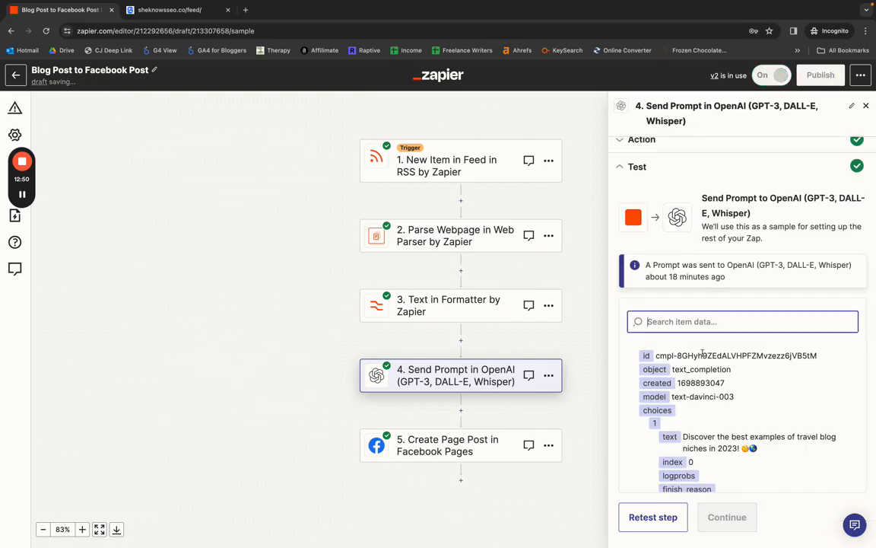
scroll(704, 396, "down", 2)
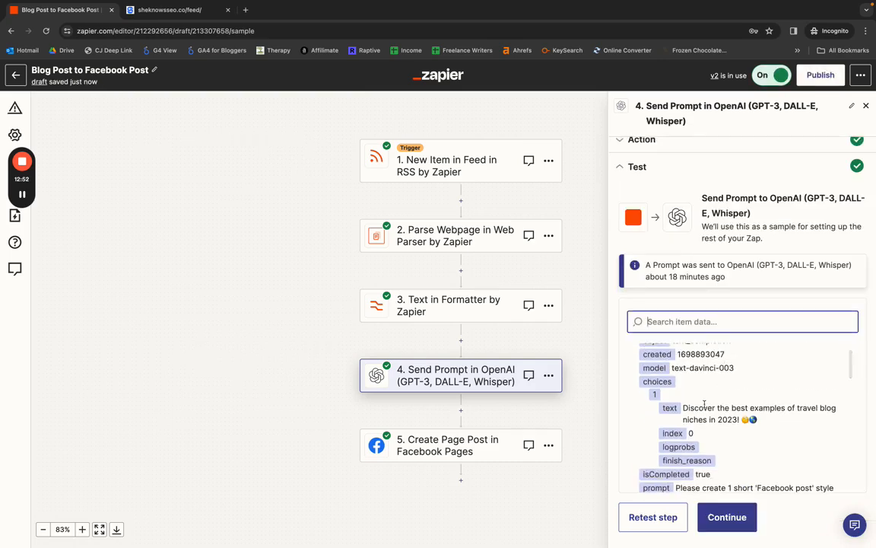
scroll(700, 407, "down", 5)
scroll(692, 411, "up", 8)
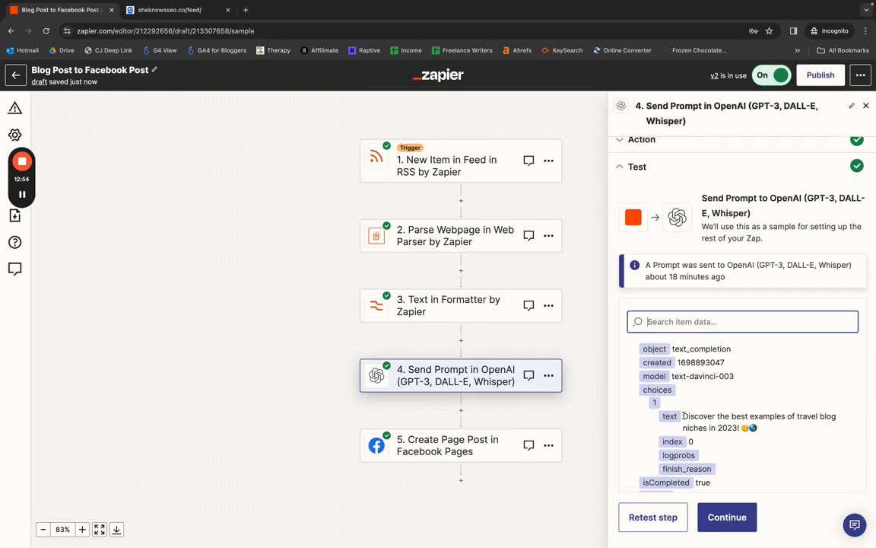
scroll(784, 430, "down", 10)
scroll(780, 431, "down", 5)
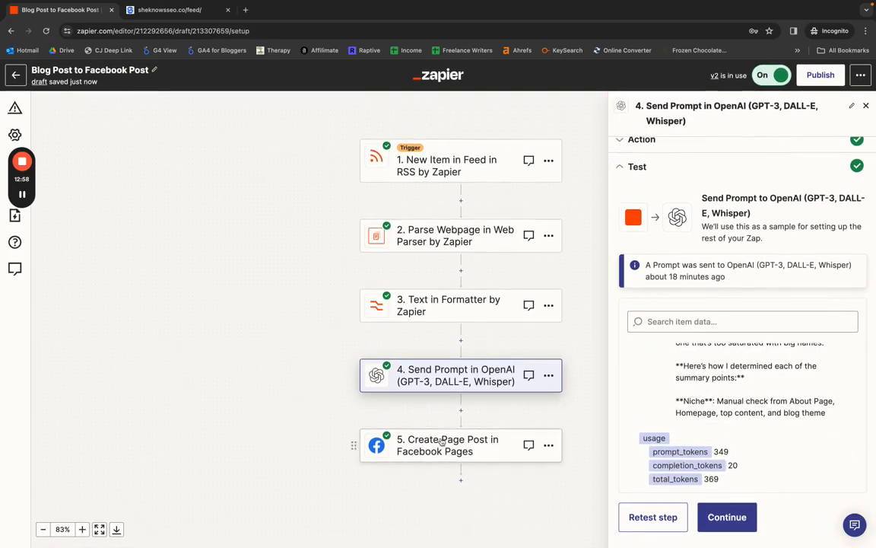
- Open the Facebook Pages step and review its available events and connected account, keeping Create Page Post as the event
left_click(442, 442)
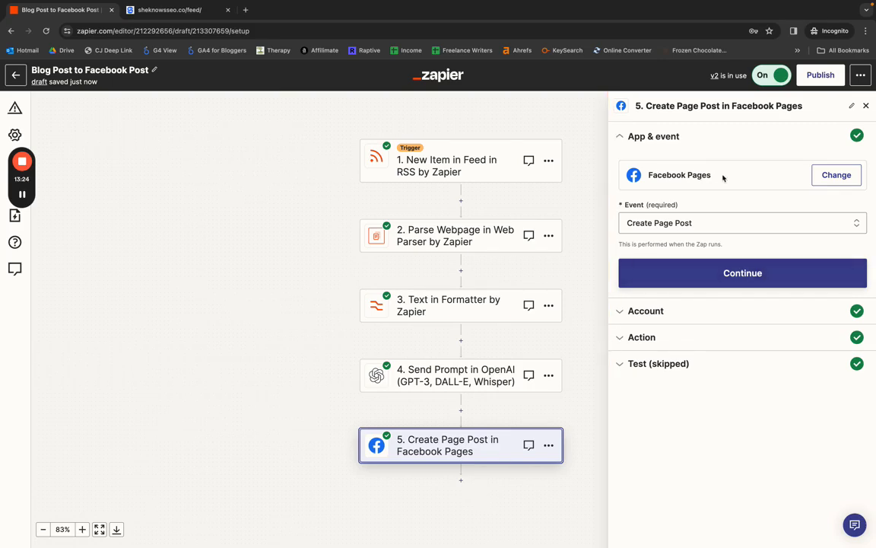
left_click(661, 223)
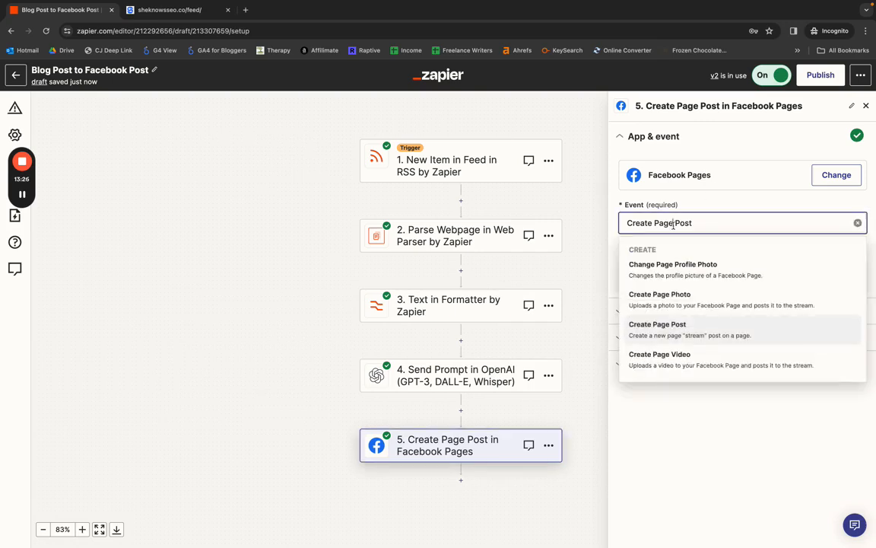
left_click(665, 441)
left_click(661, 311)
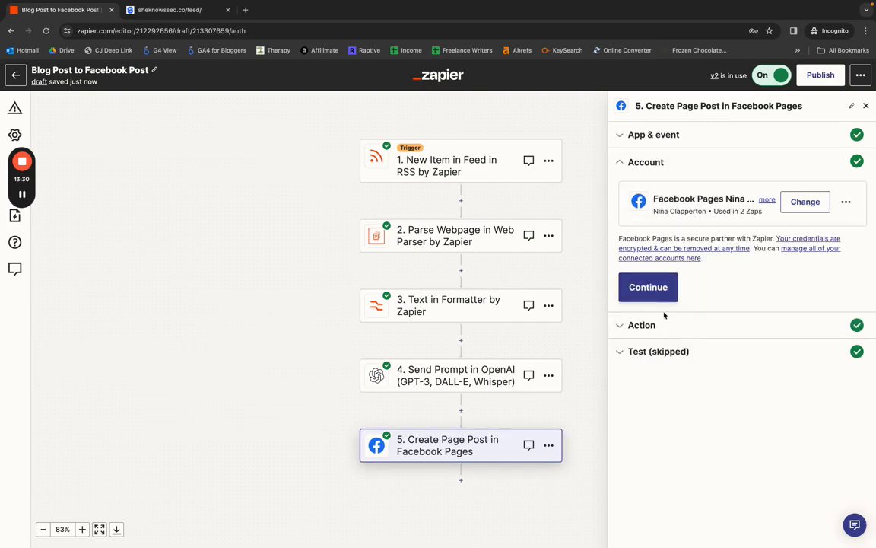
- Open the Facebook step's action settings and locate the OpenAI step's Response among the data available for the Message
left_click(670, 323)
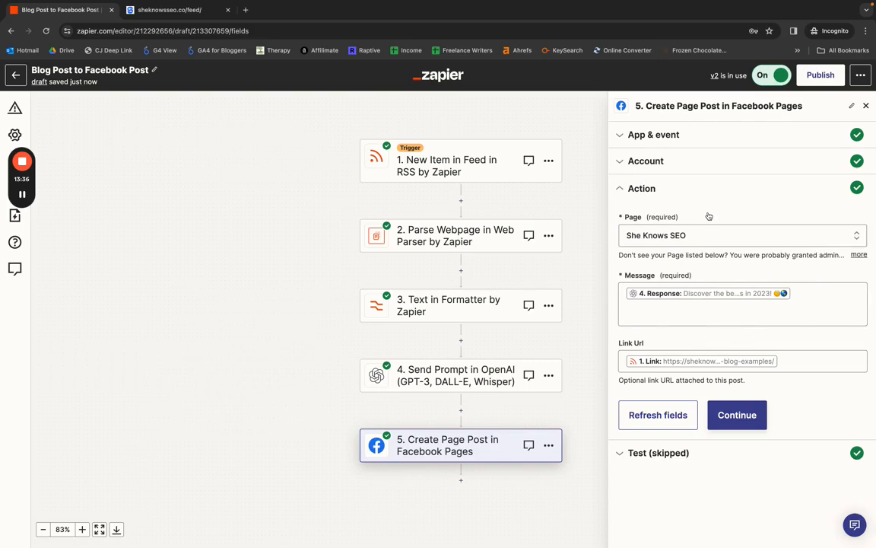
left_click(822, 295)
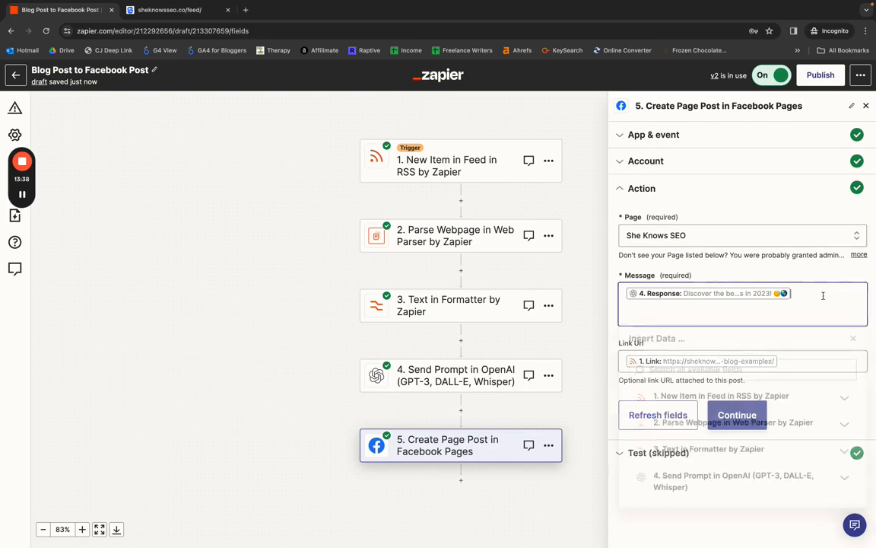
left_click(845, 484)
scroll(730, 441, "down", 1)
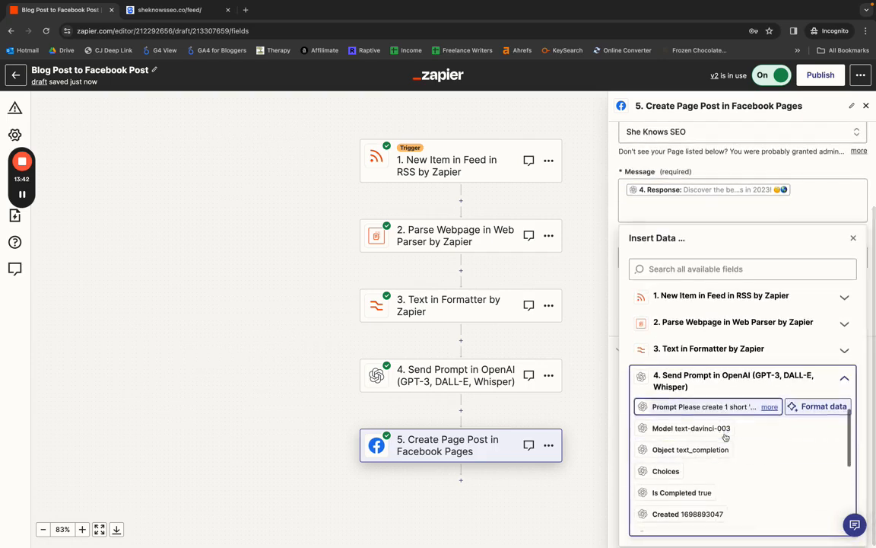
scroll(713, 421, "down", 5)
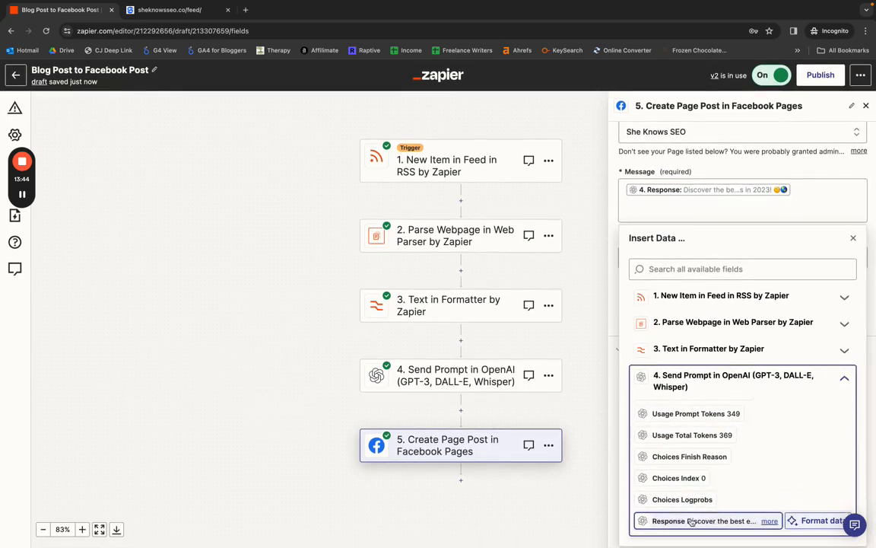
left_click(671, 522)
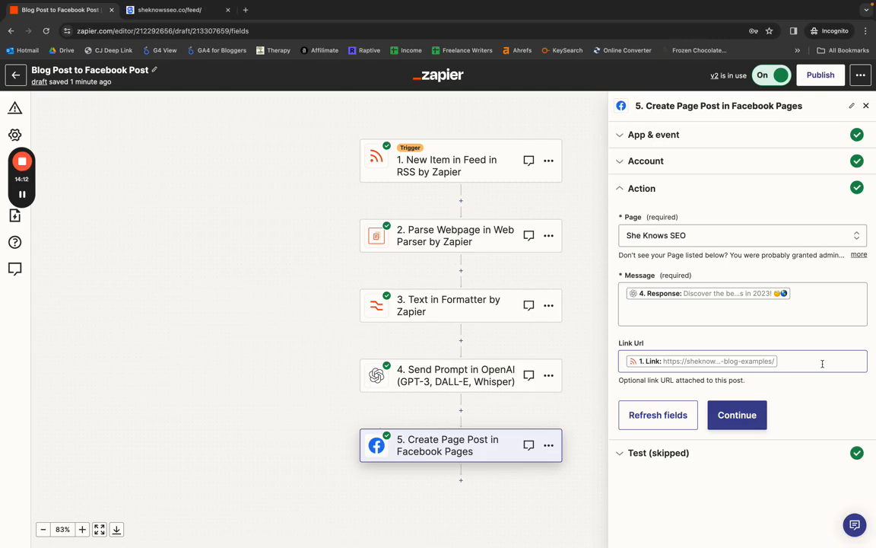
- Continue to the Facebook Pages step's test, run it to send the page post, and view the returned data
left_click(738, 421)
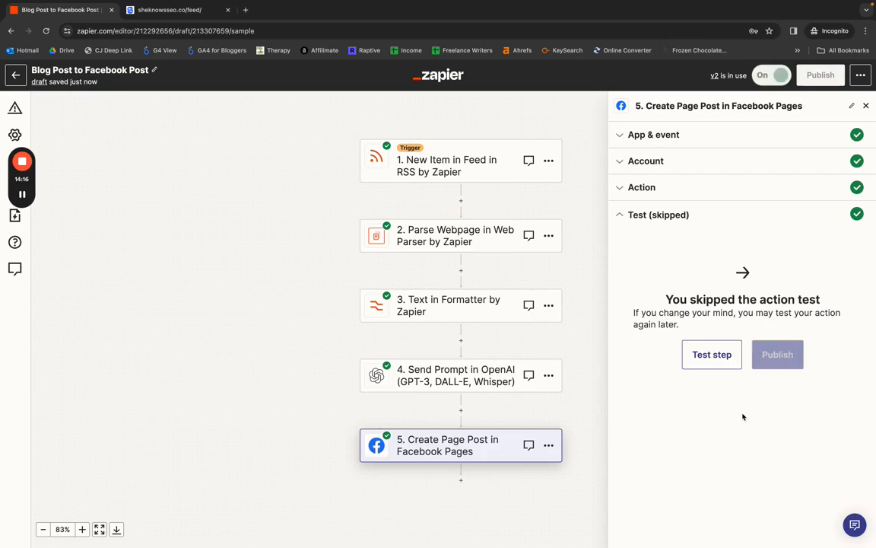
left_click(725, 354)
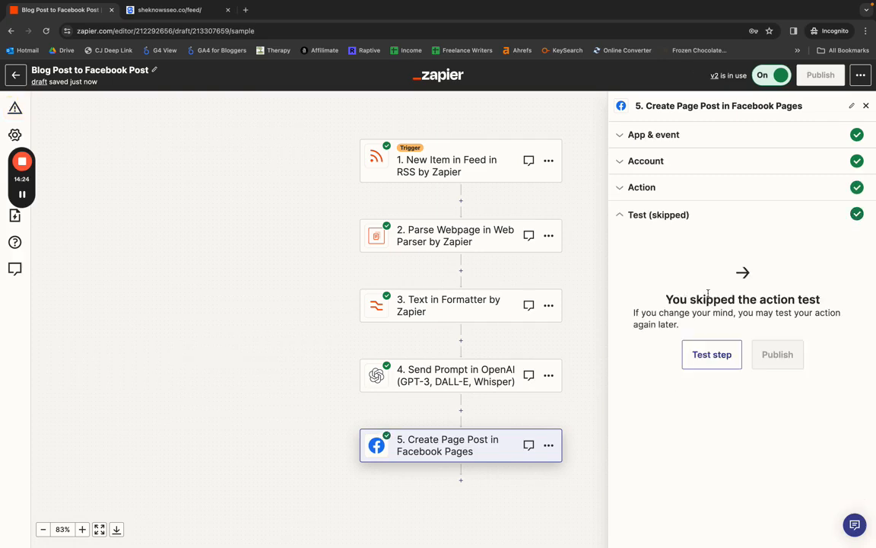
scroll(712, 341, "down", 1)
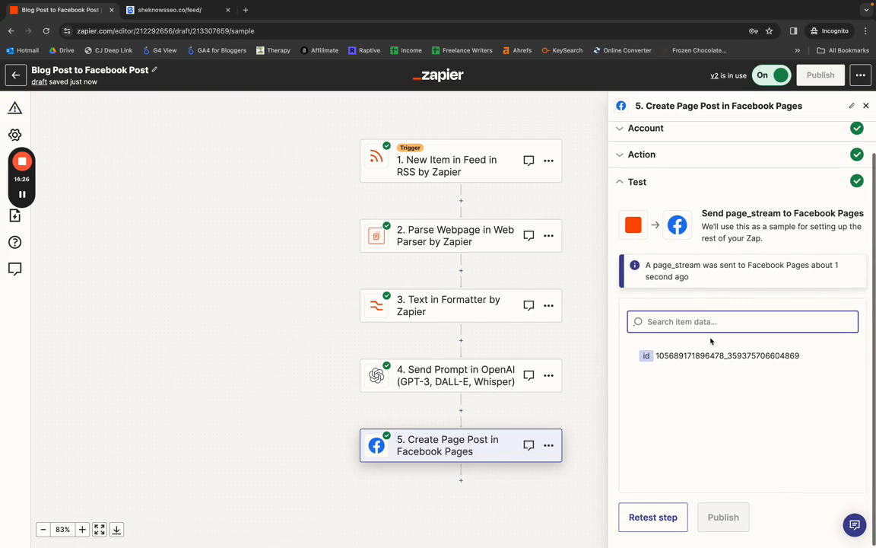